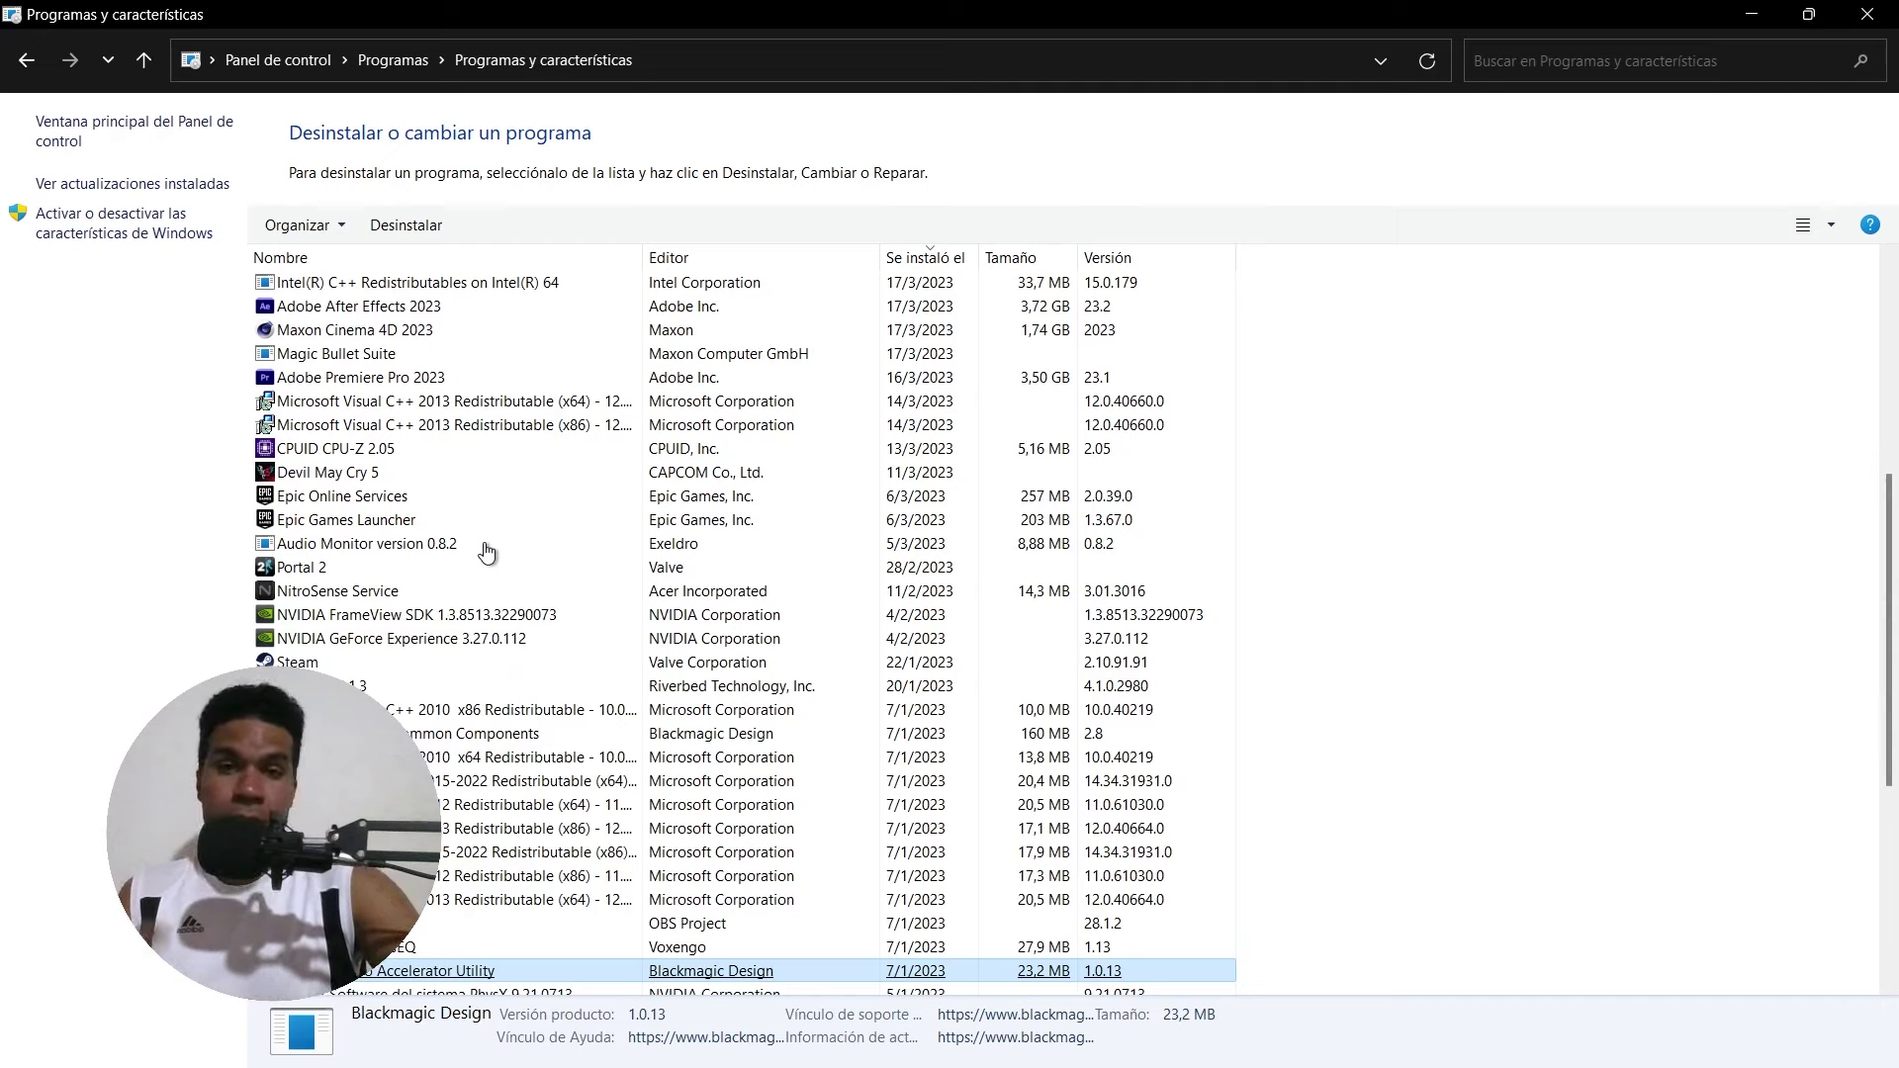
Step: Review the installed programs list, selecting Magic Bullet Suite and Devil May Cry 5 as examples, and close the window
double_click(414, 359)
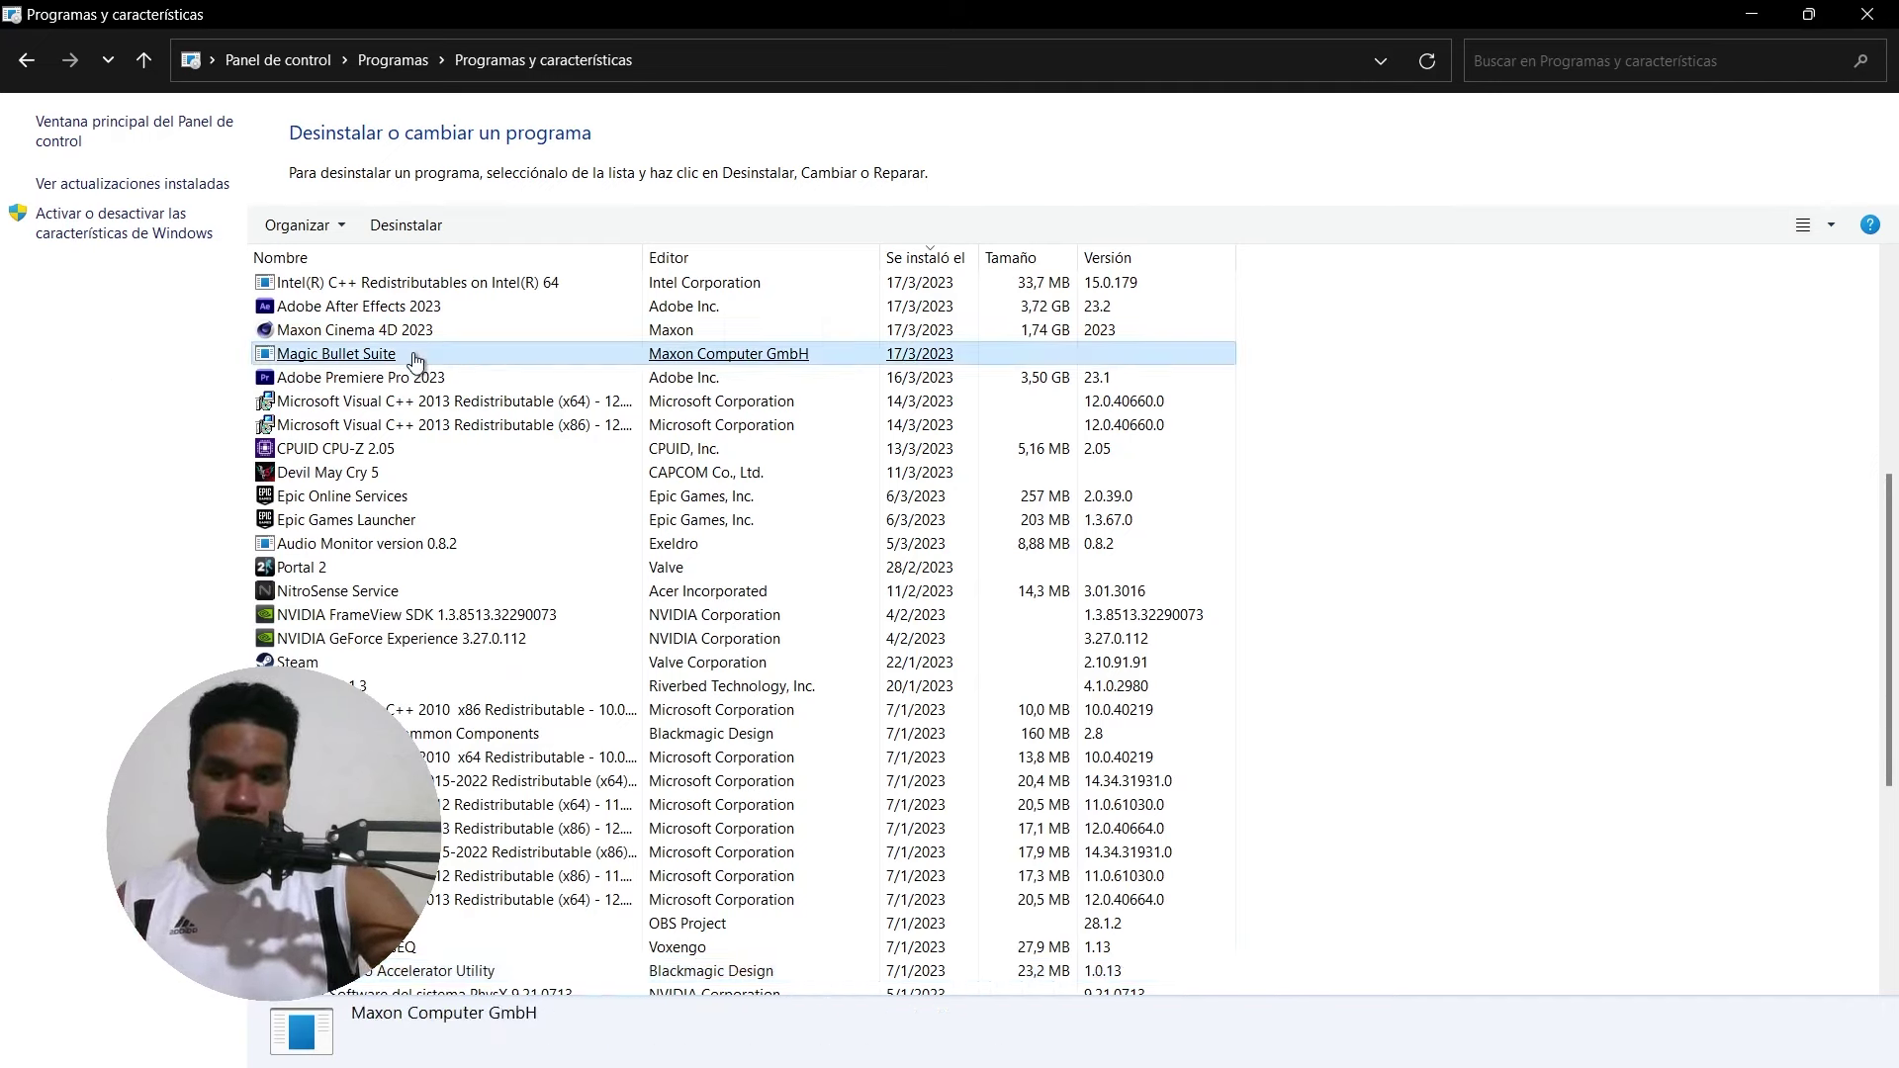
click(1219, 349)
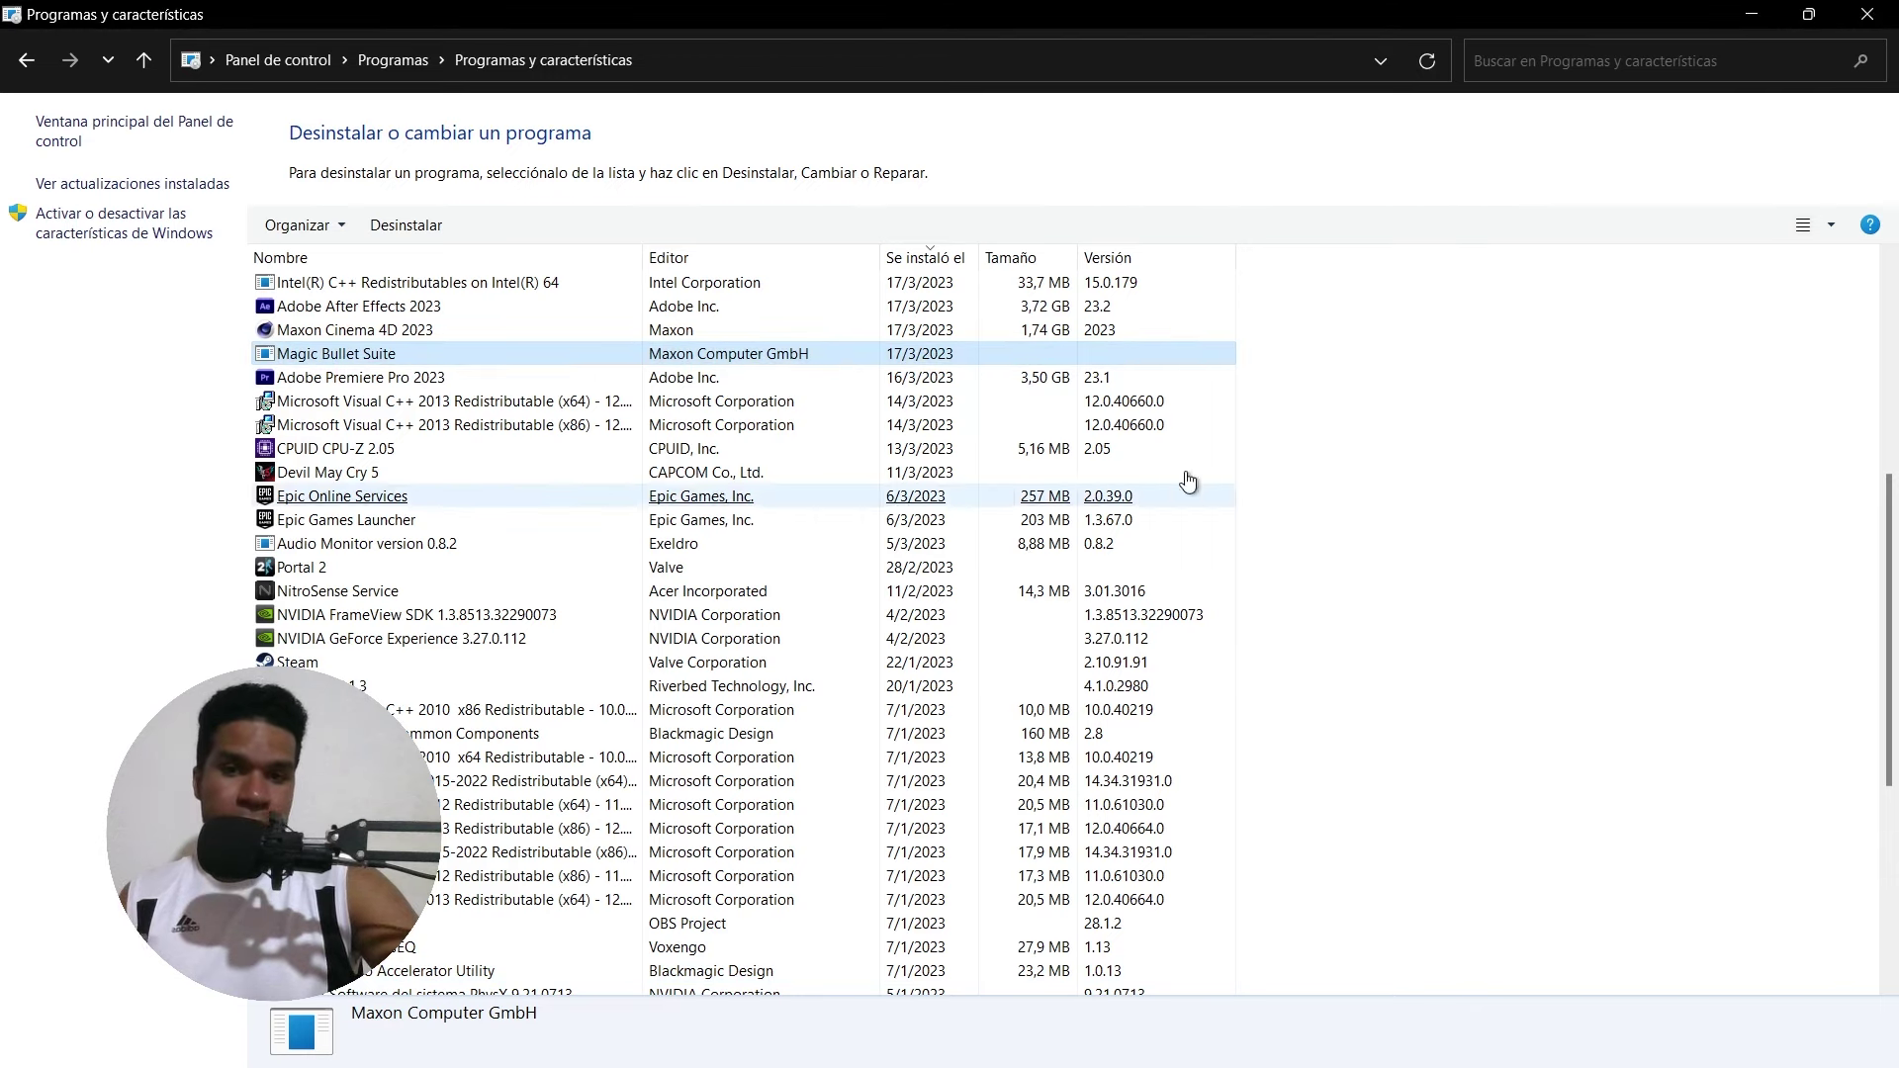
click(772, 490)
click(746, 481)
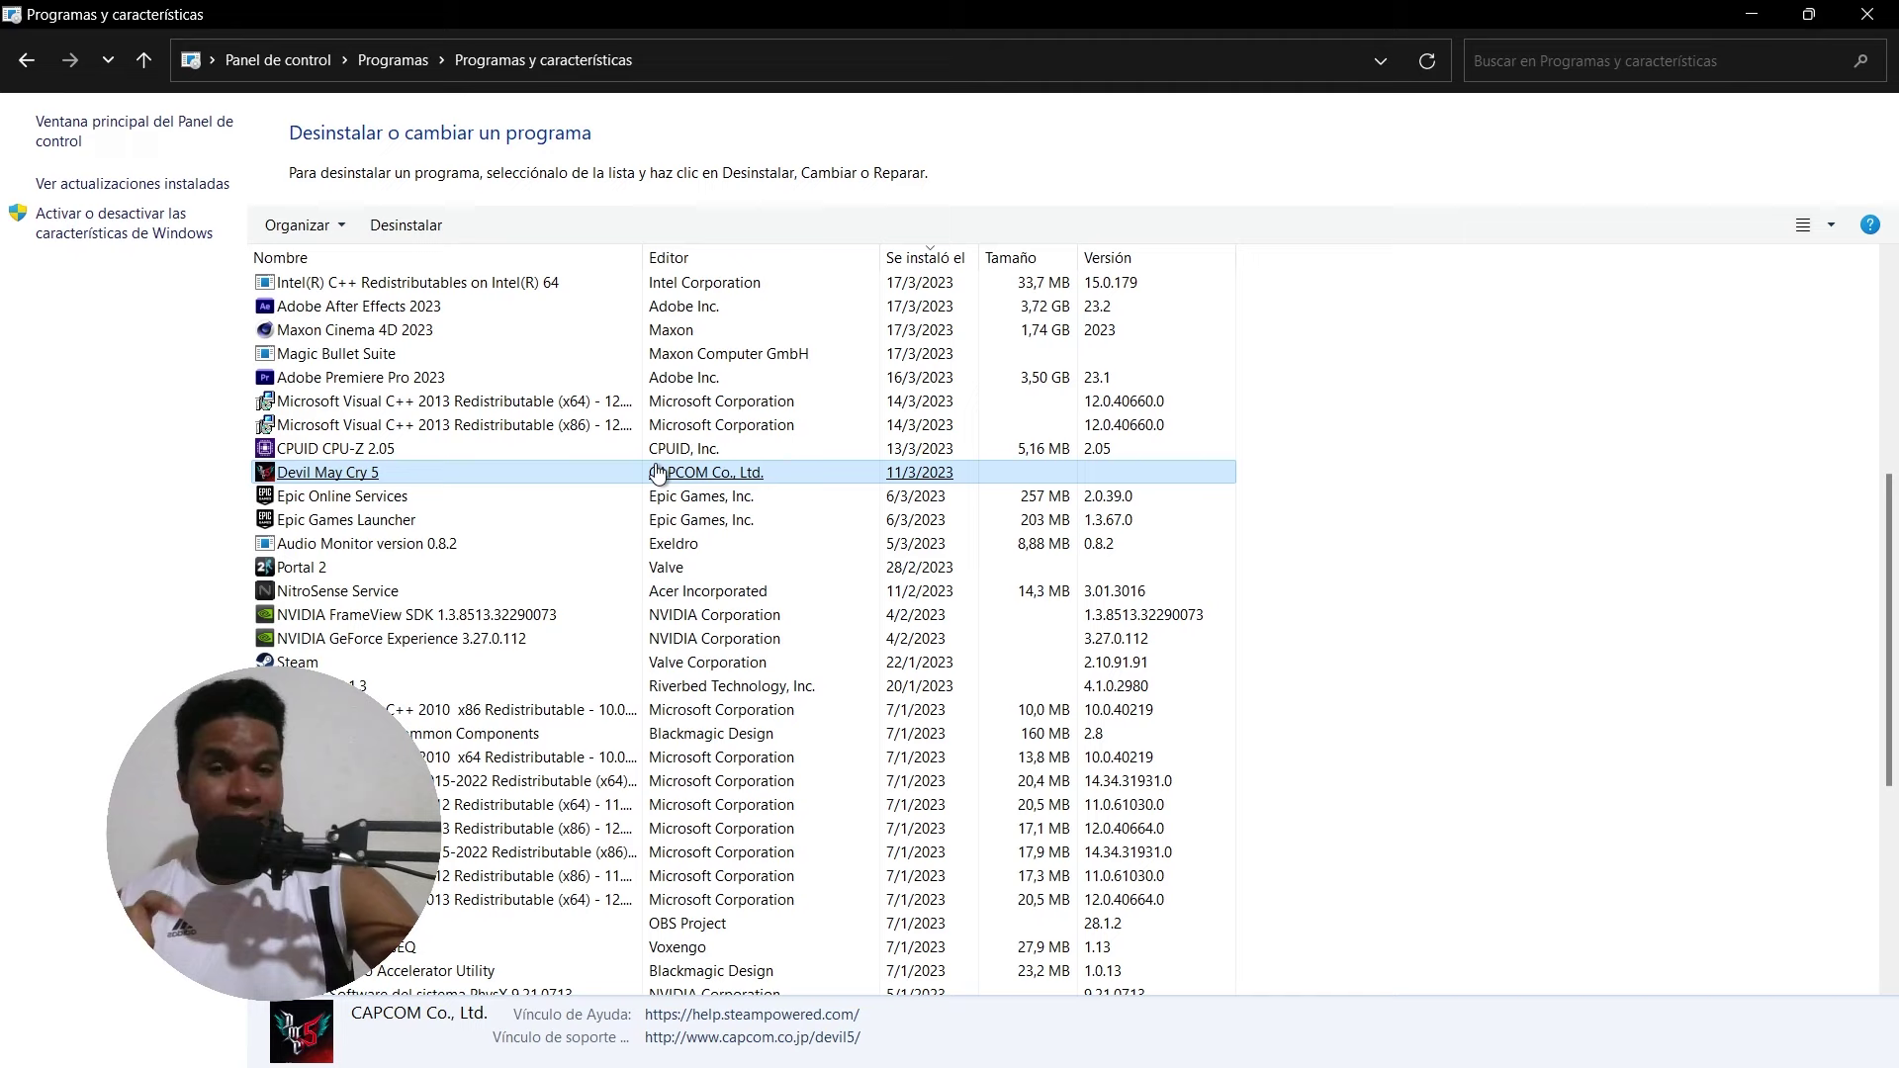
click(1867, 13)
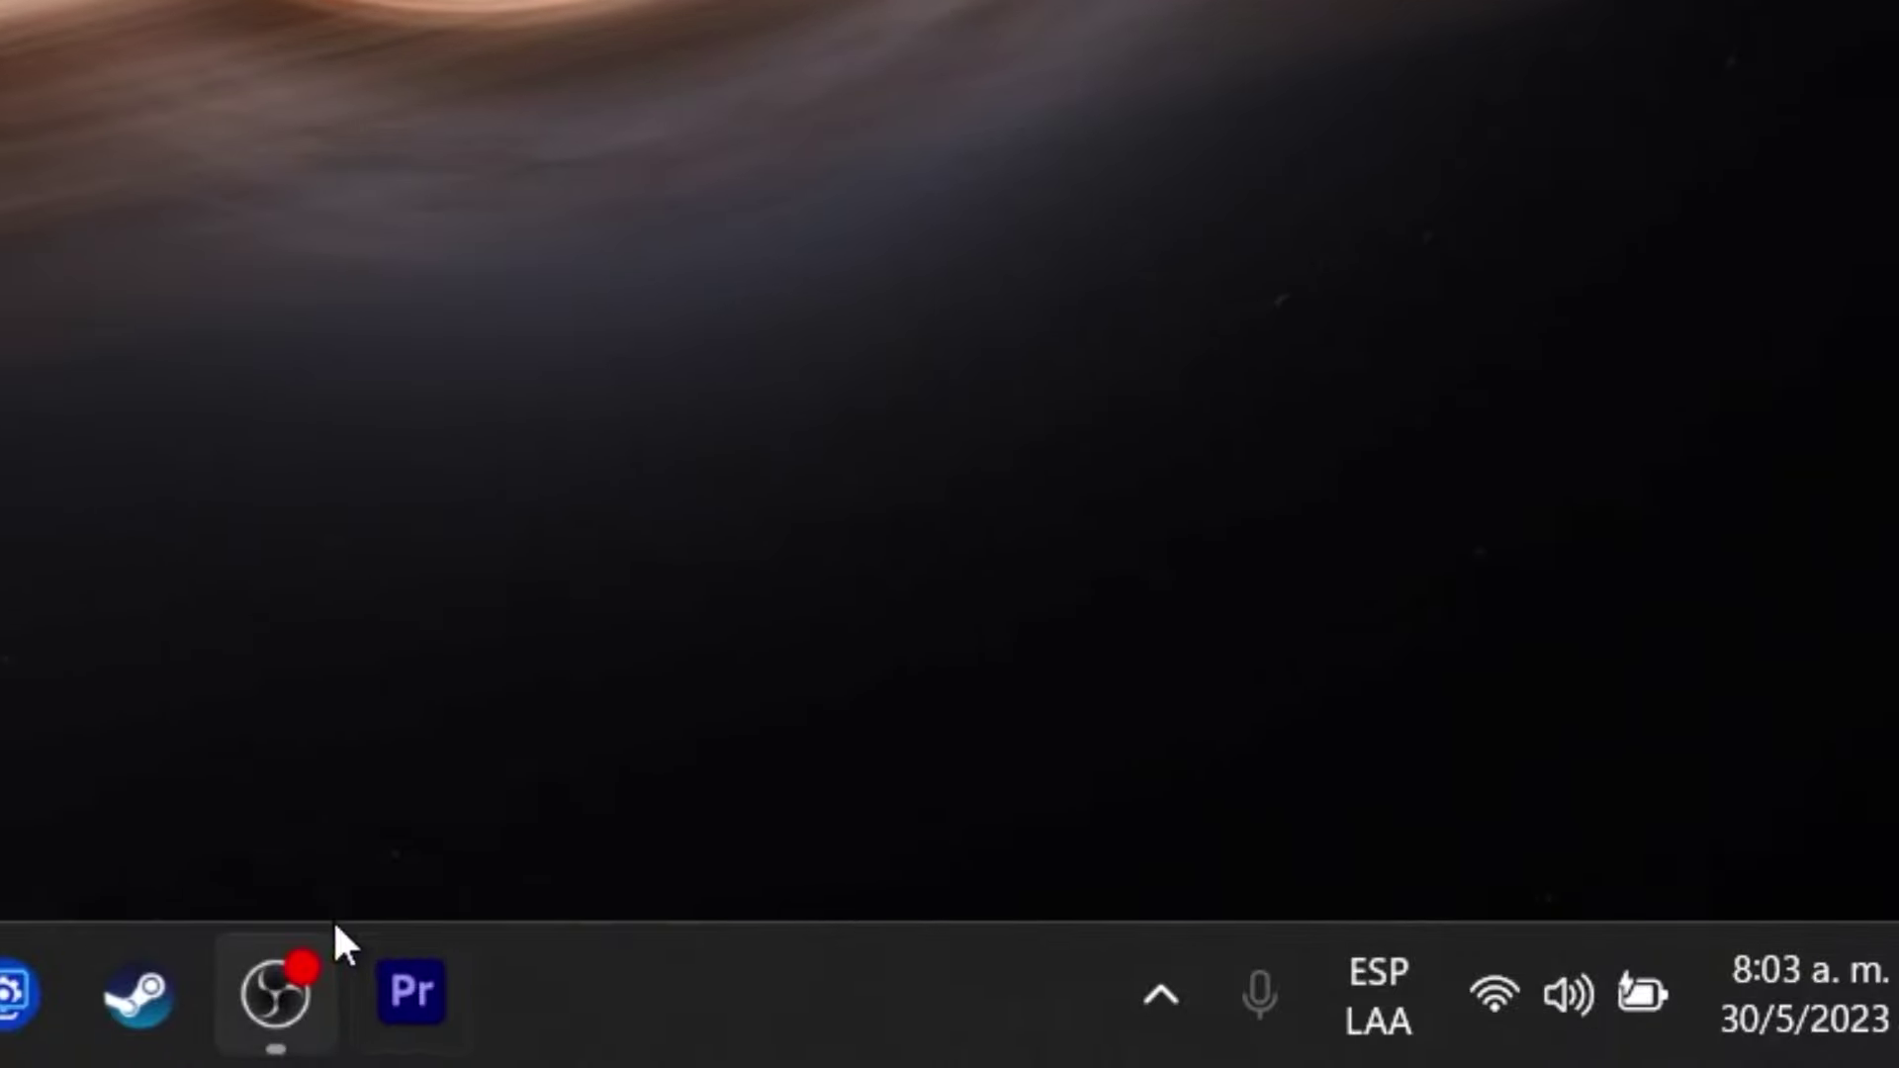
Step: Open the Task Manager on its Rendimiento page and maximize the window
right_click(755, 974)
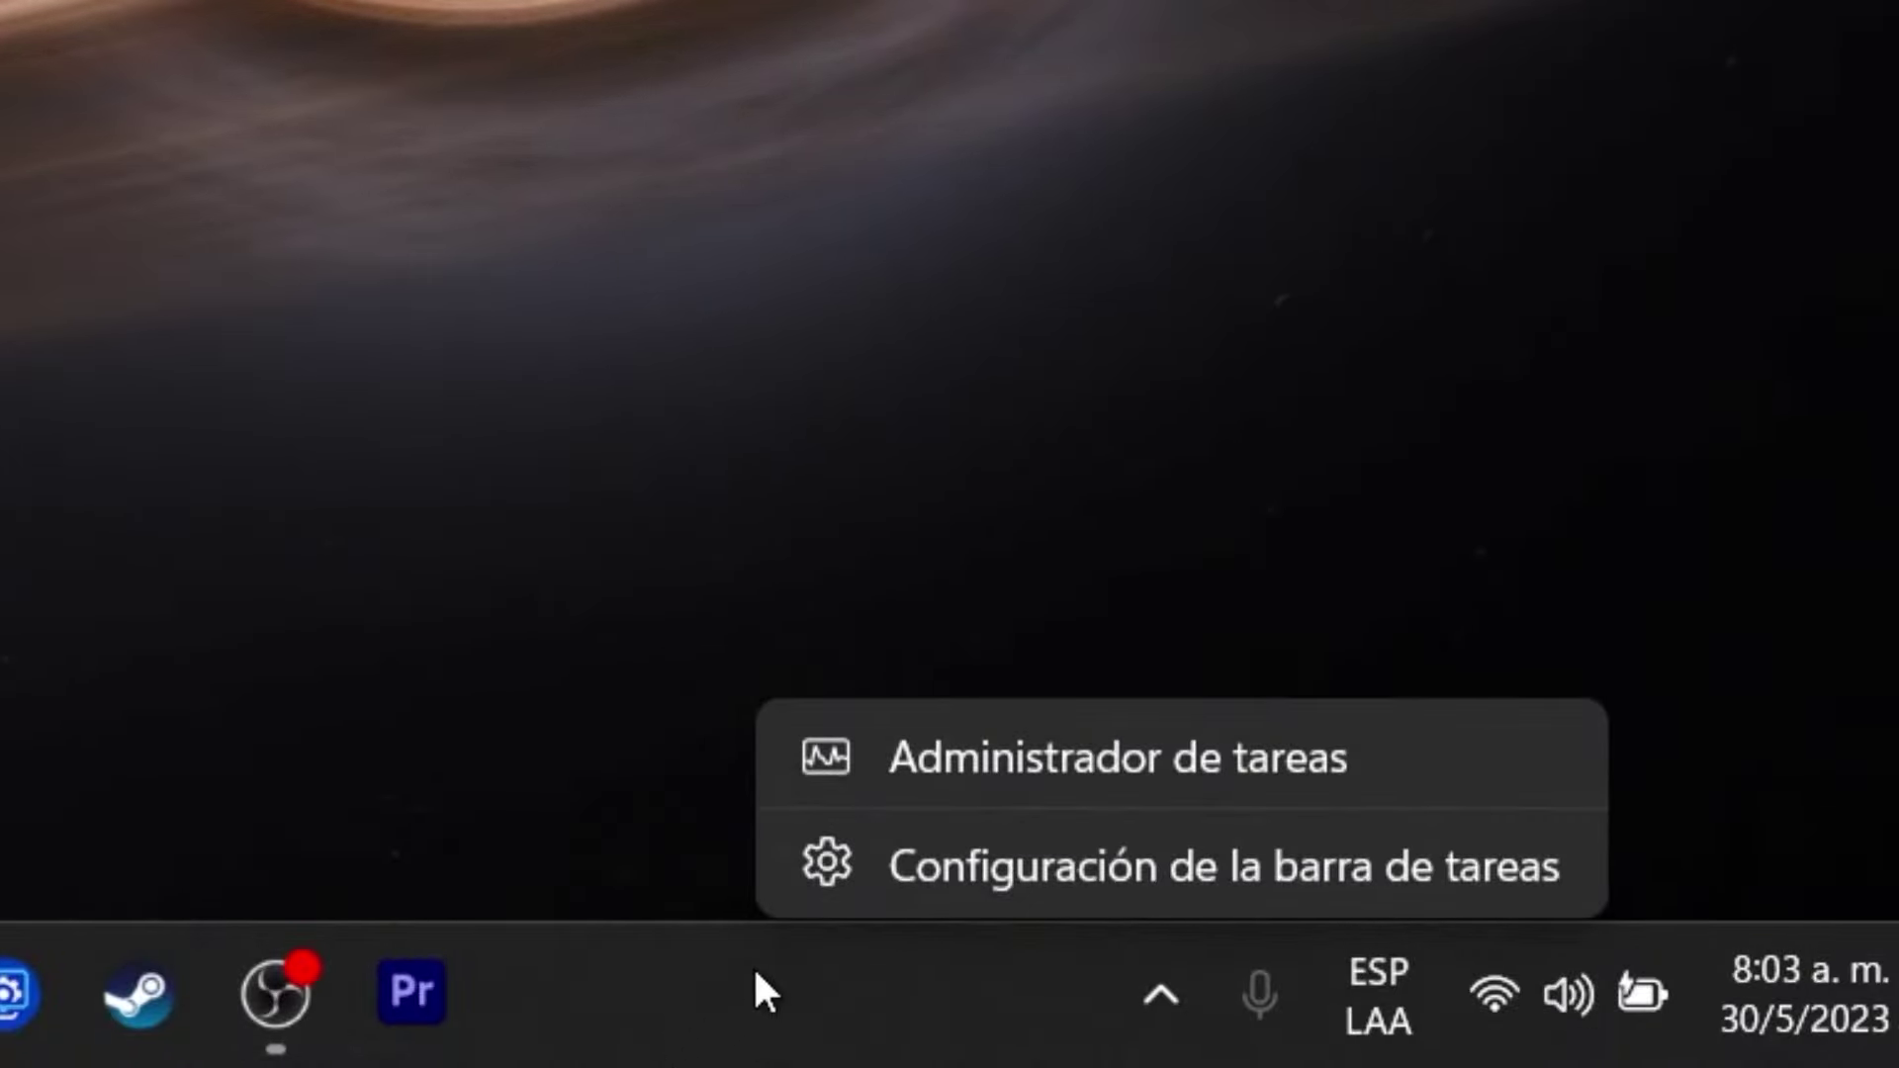
click(977, 758)
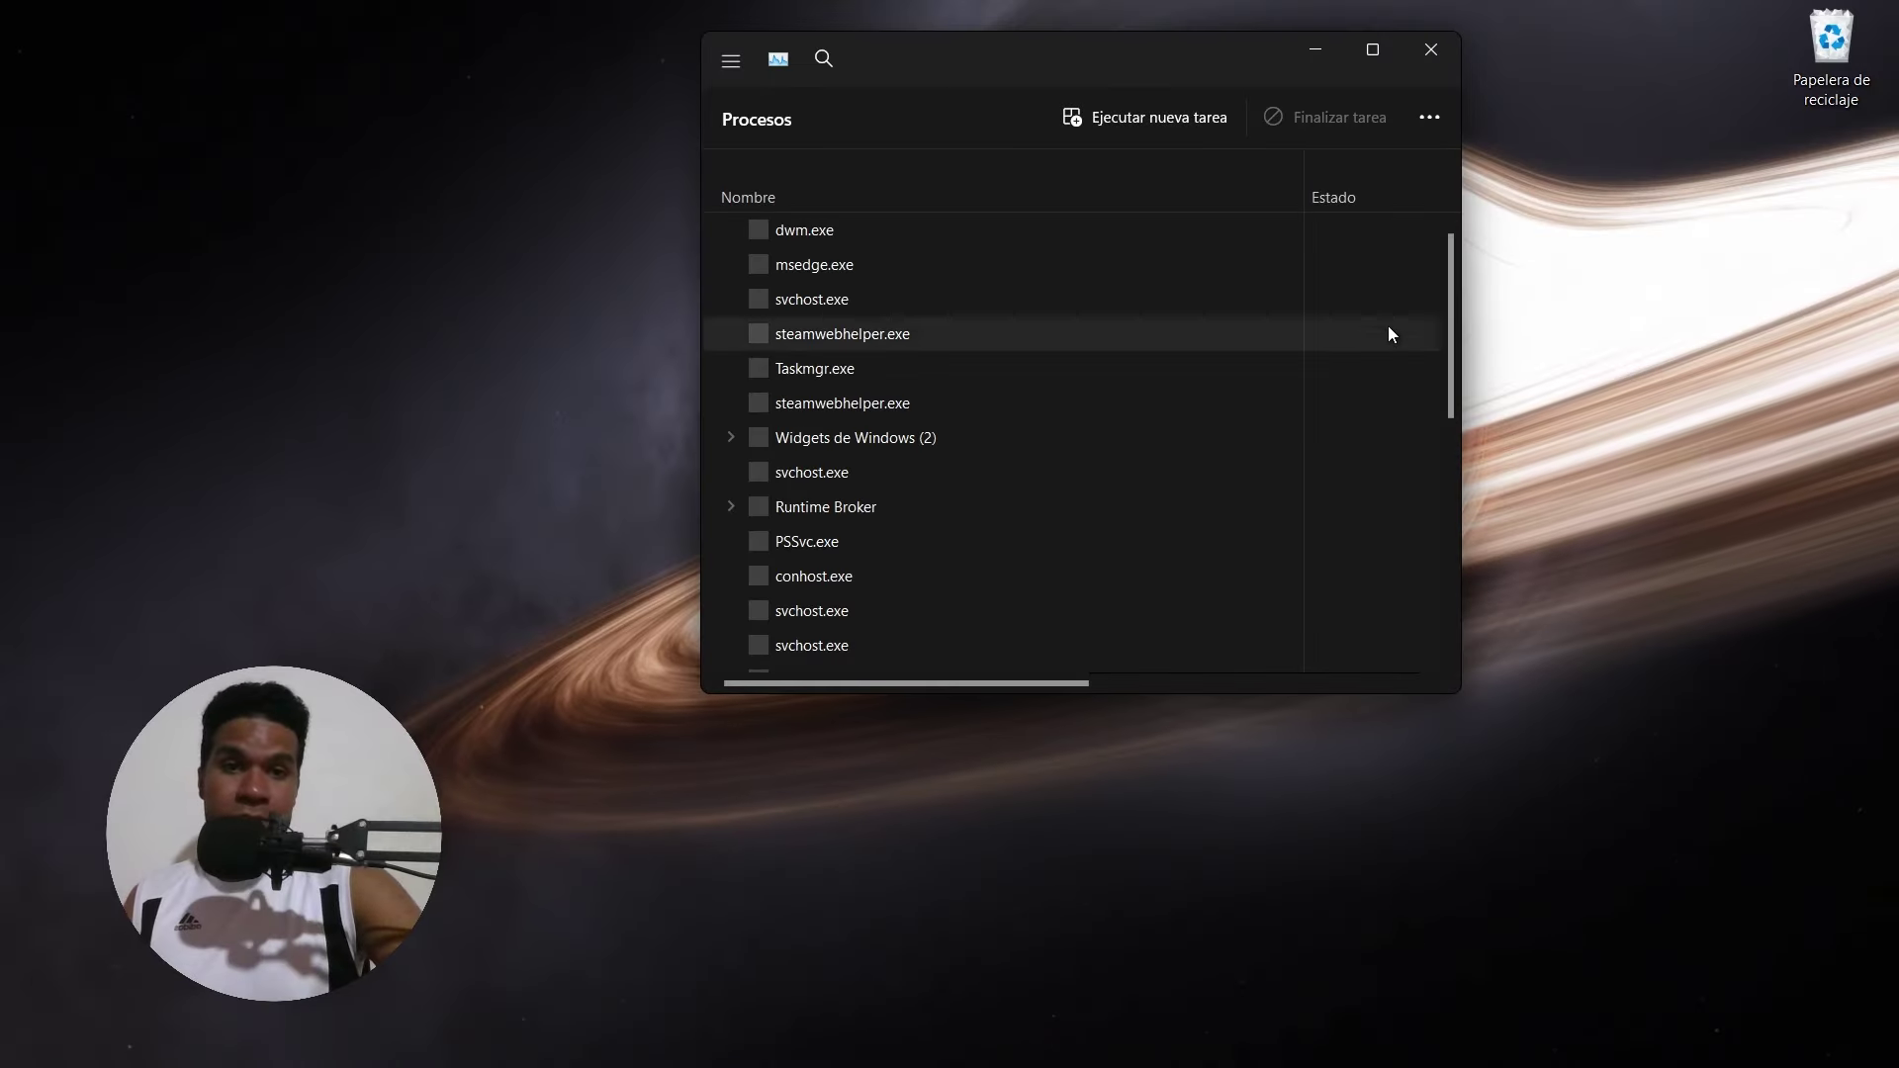
click(731, 61)
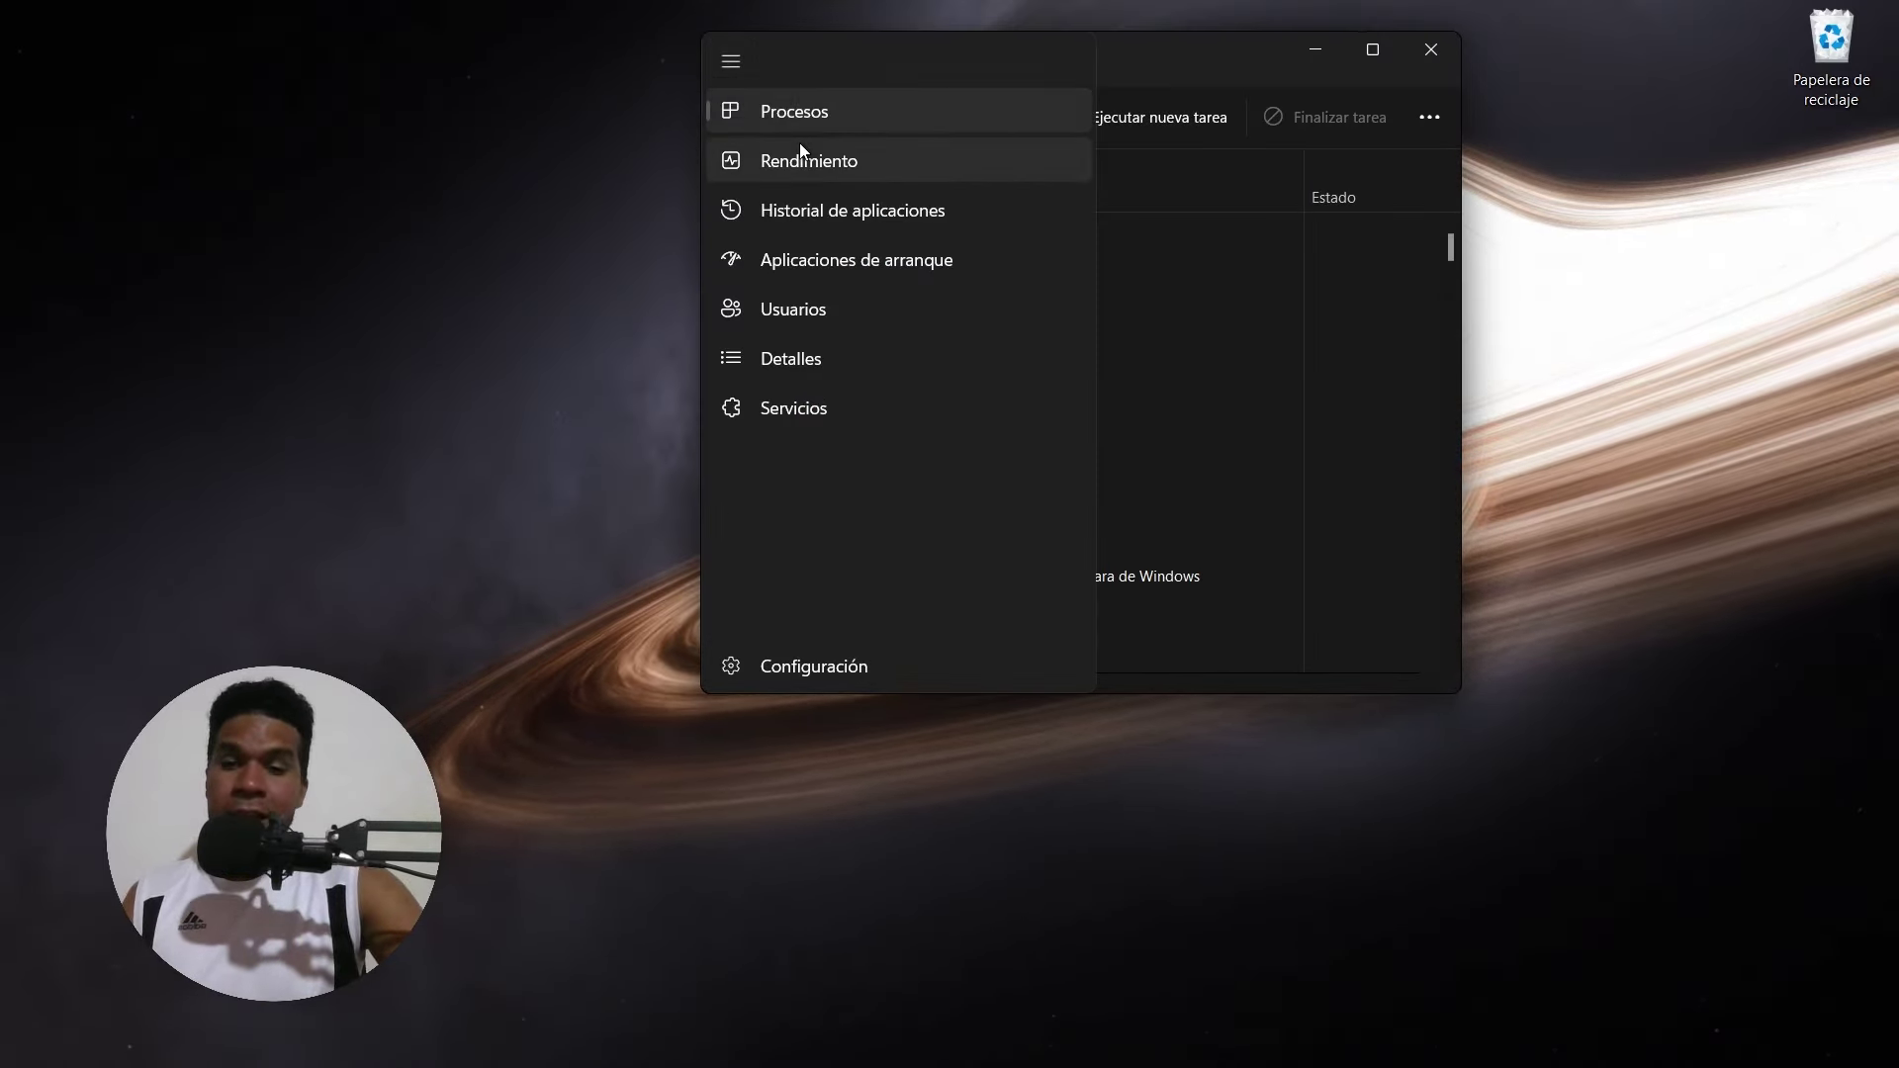
click(817, 162)
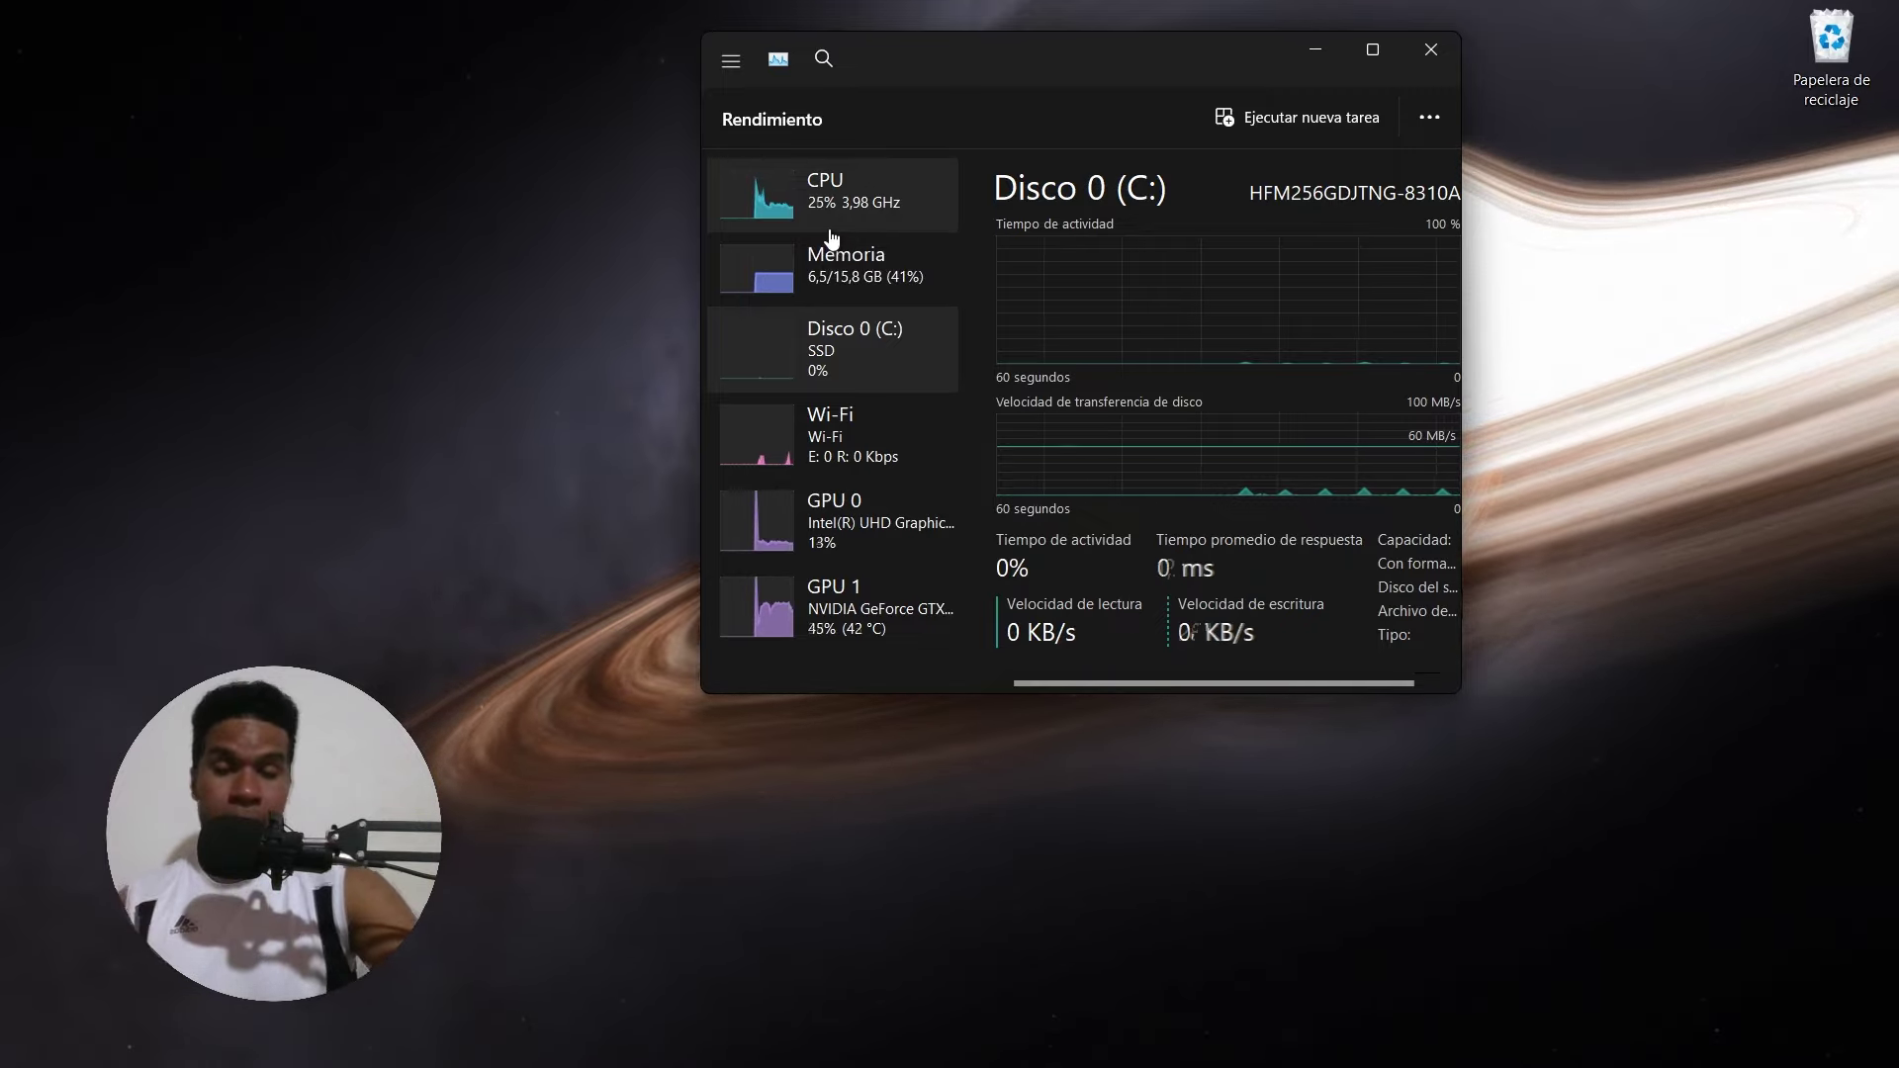
drag(1024, 55, 412, 123)
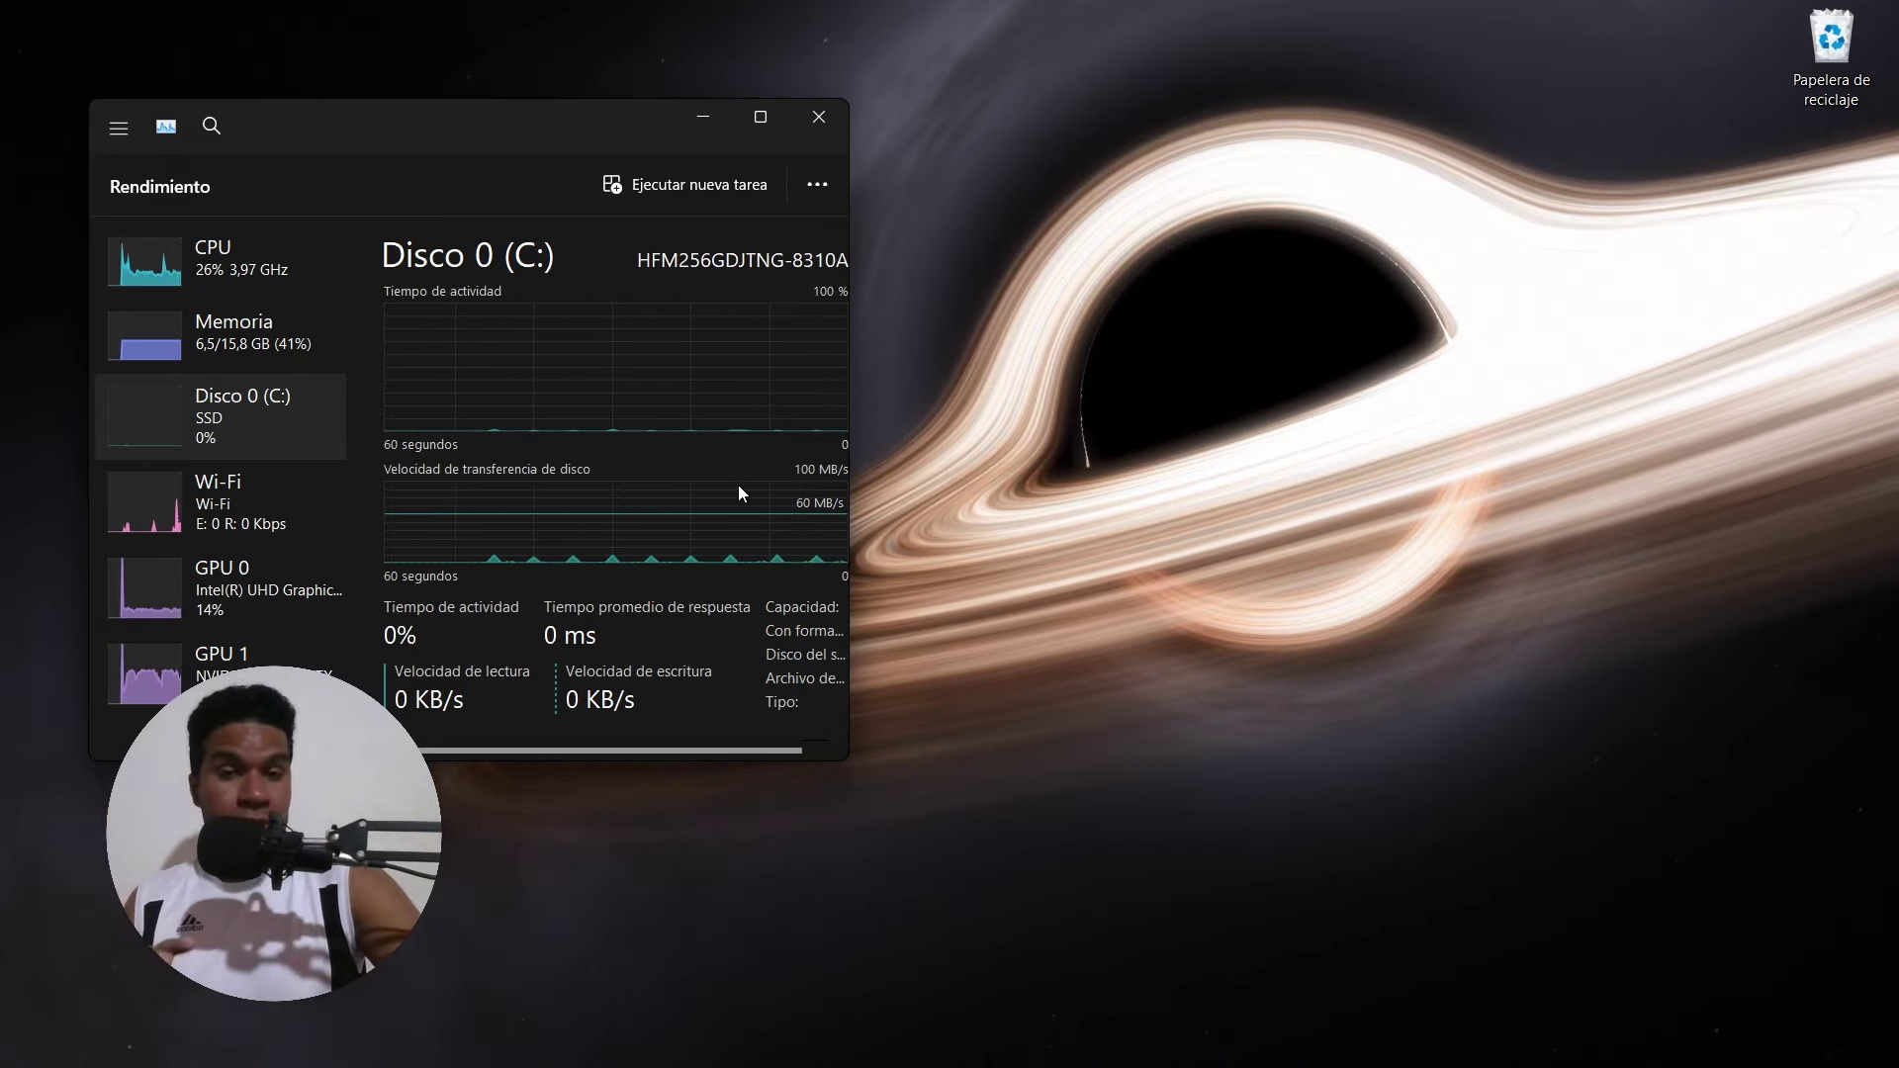
click(760, 117)
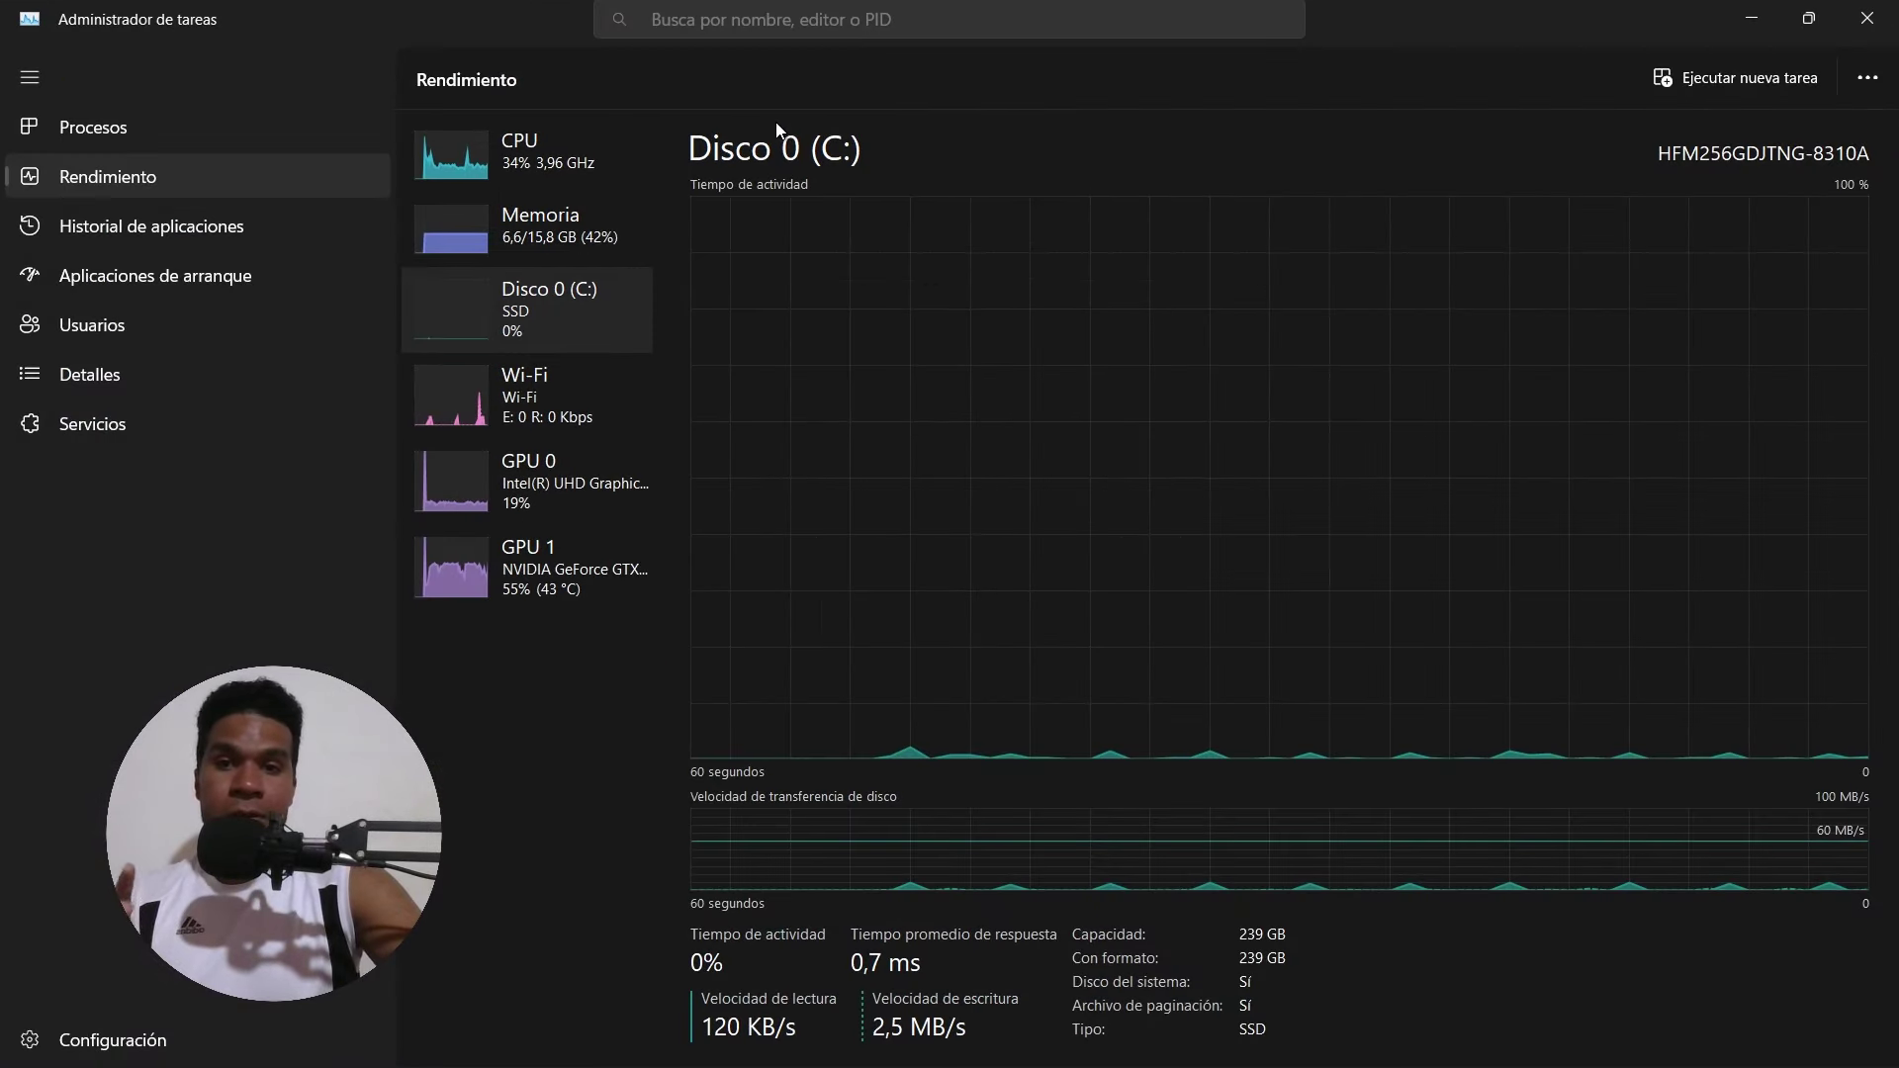
Step: Sort the running processes by CPU and then by memory usage, and end the Microsoft Edge task
click(192, 128)
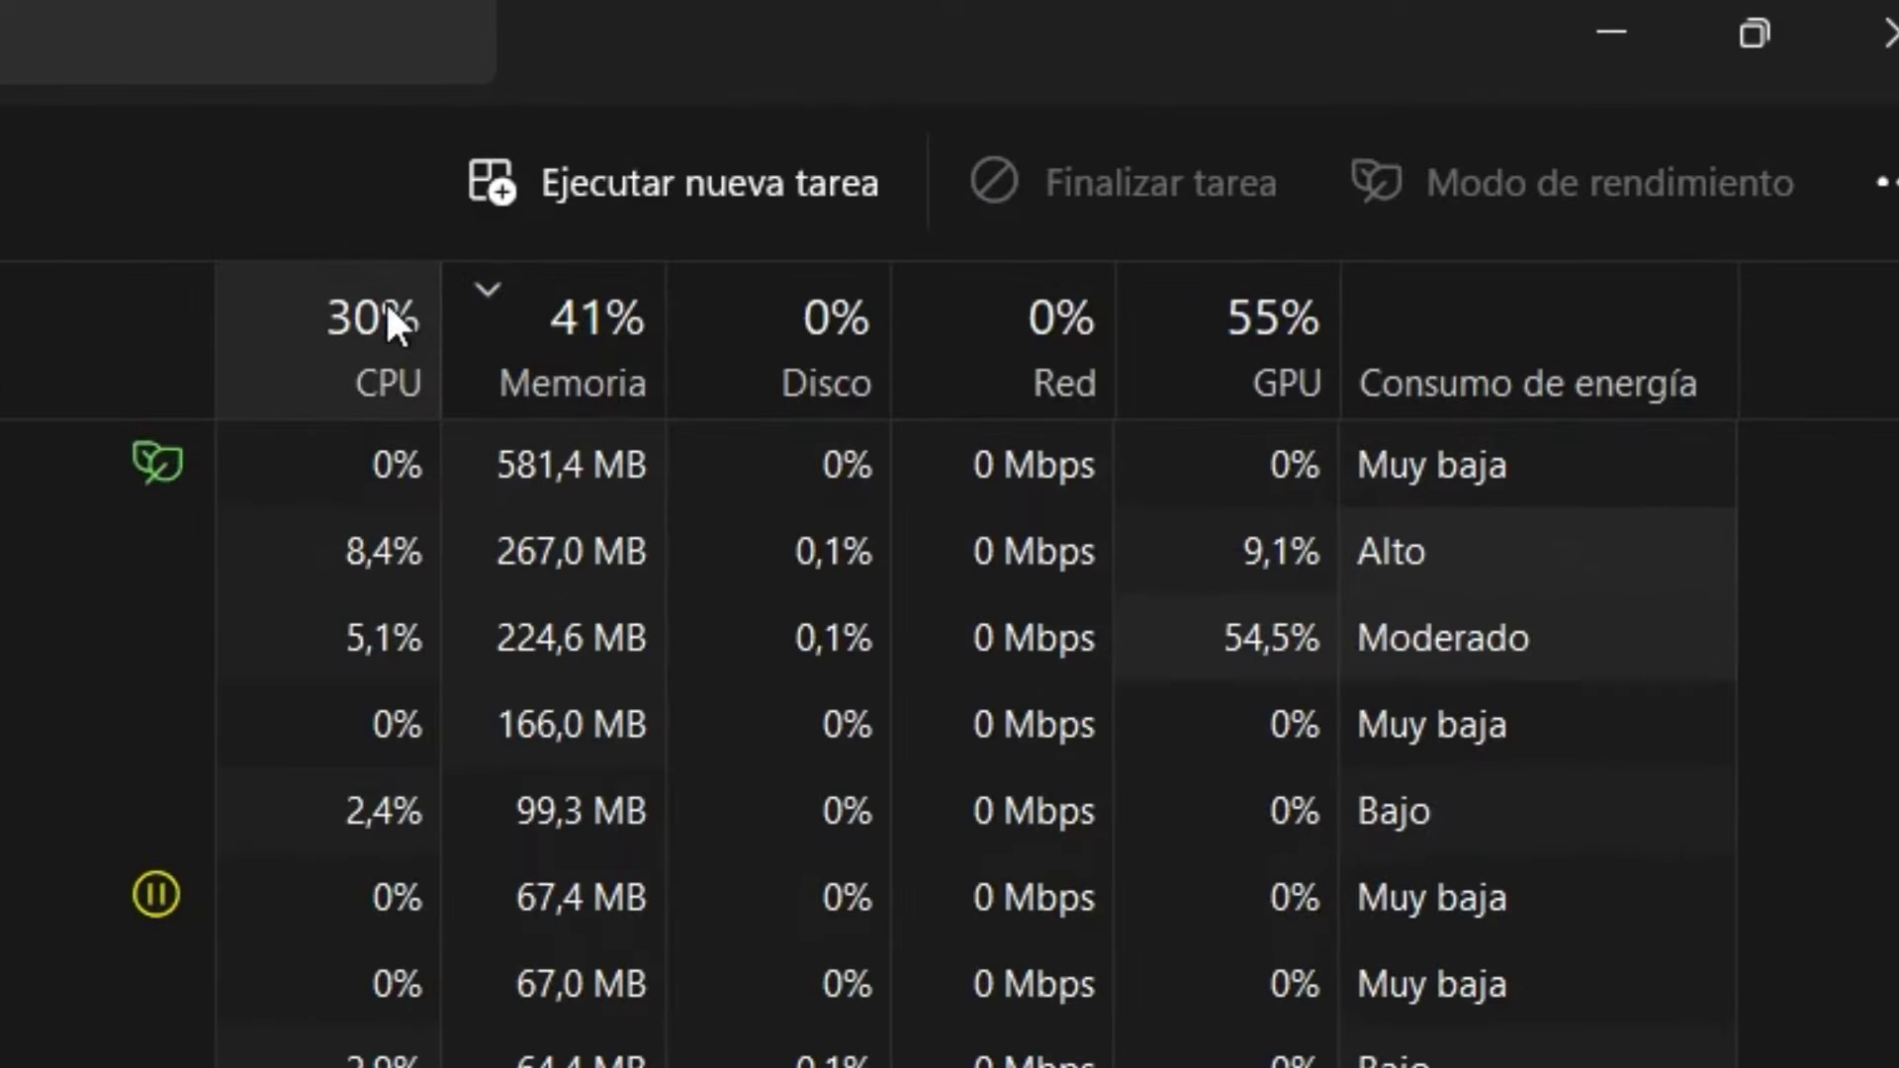
click(387, 306)
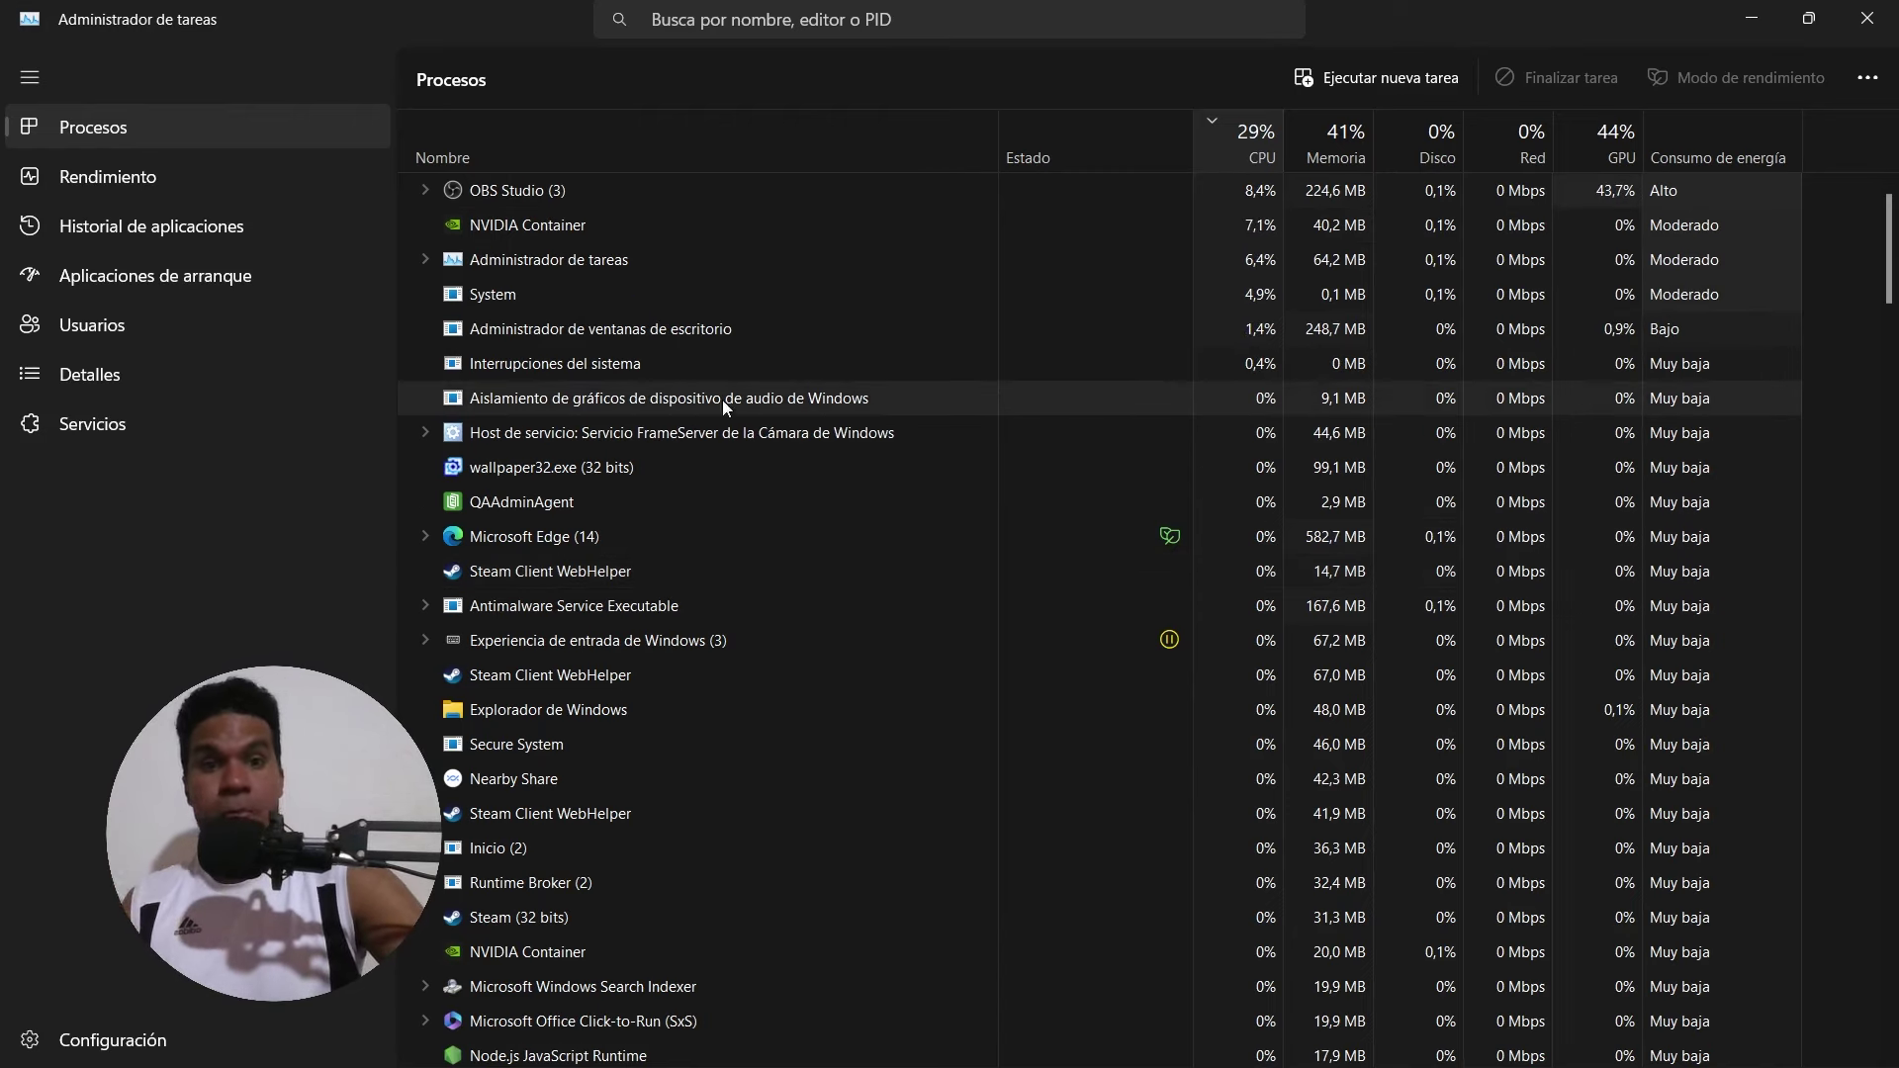
click(1320, 154)
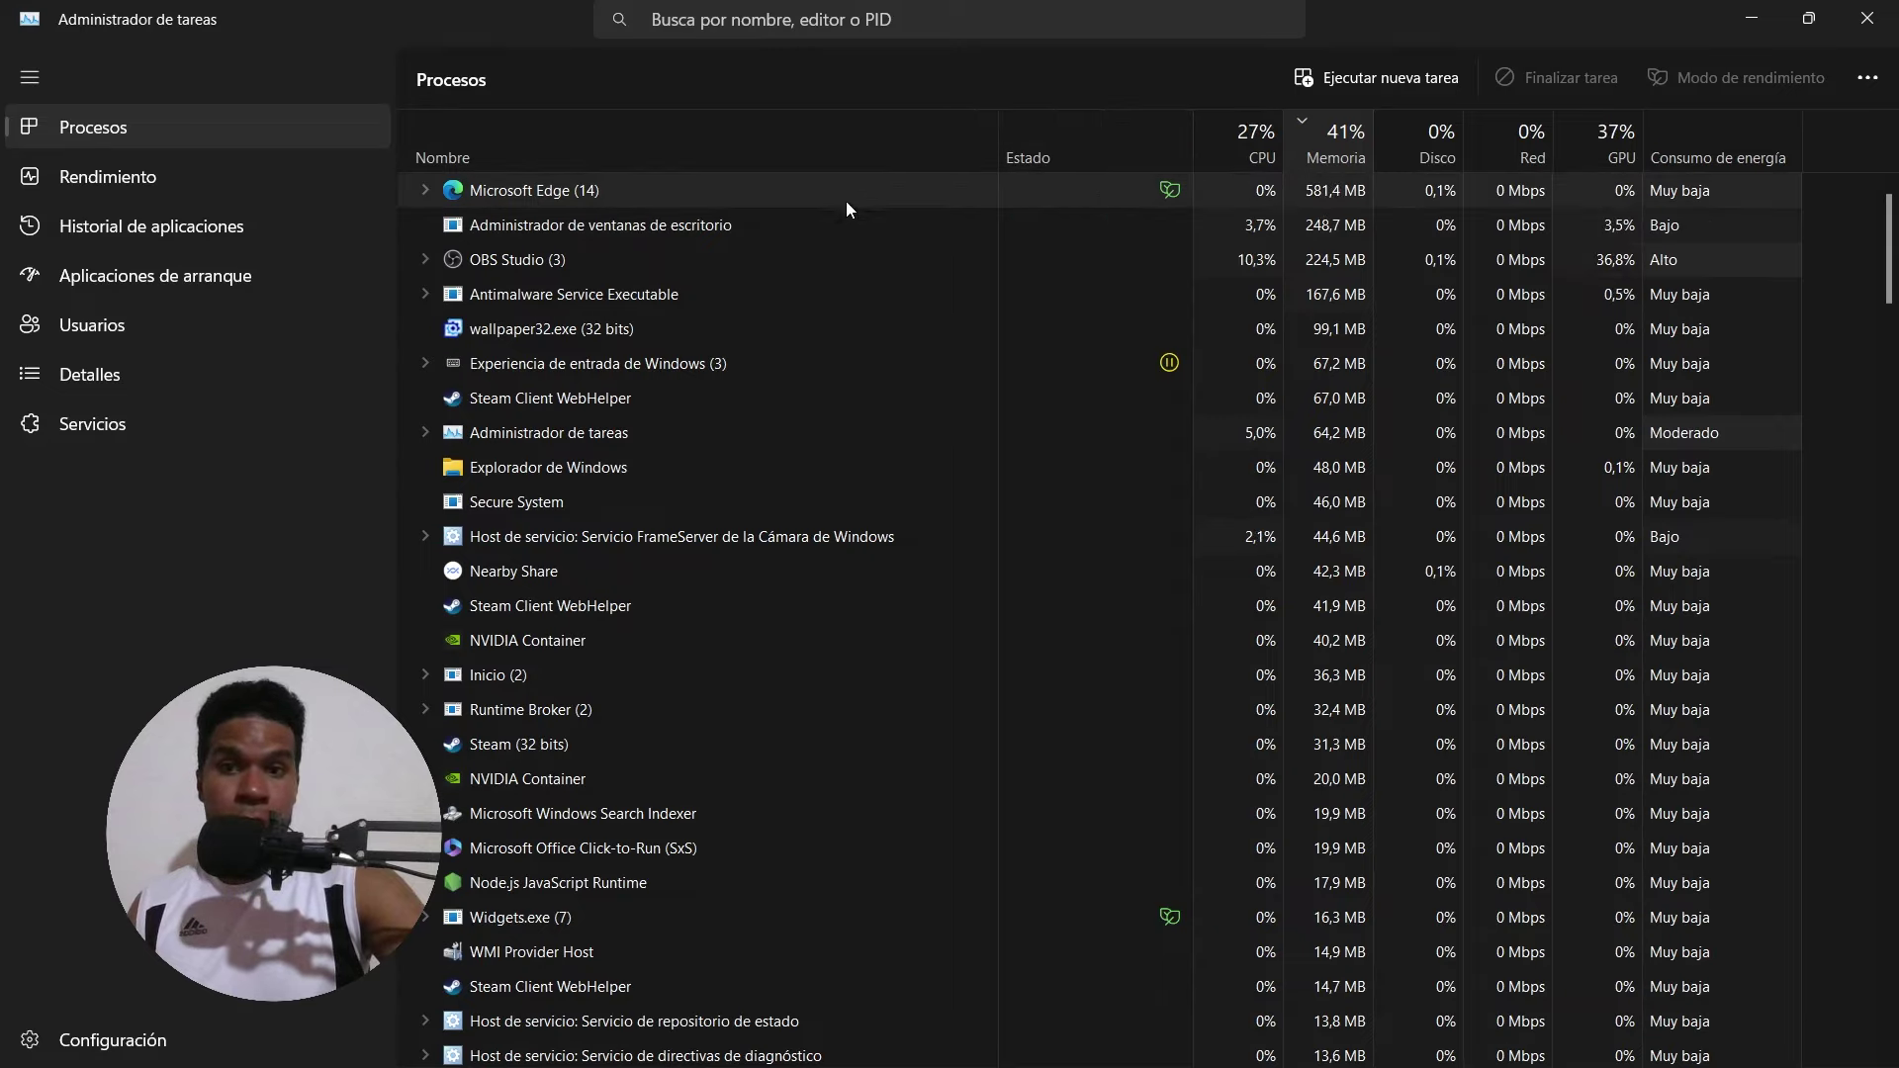
right_click(633, 193)
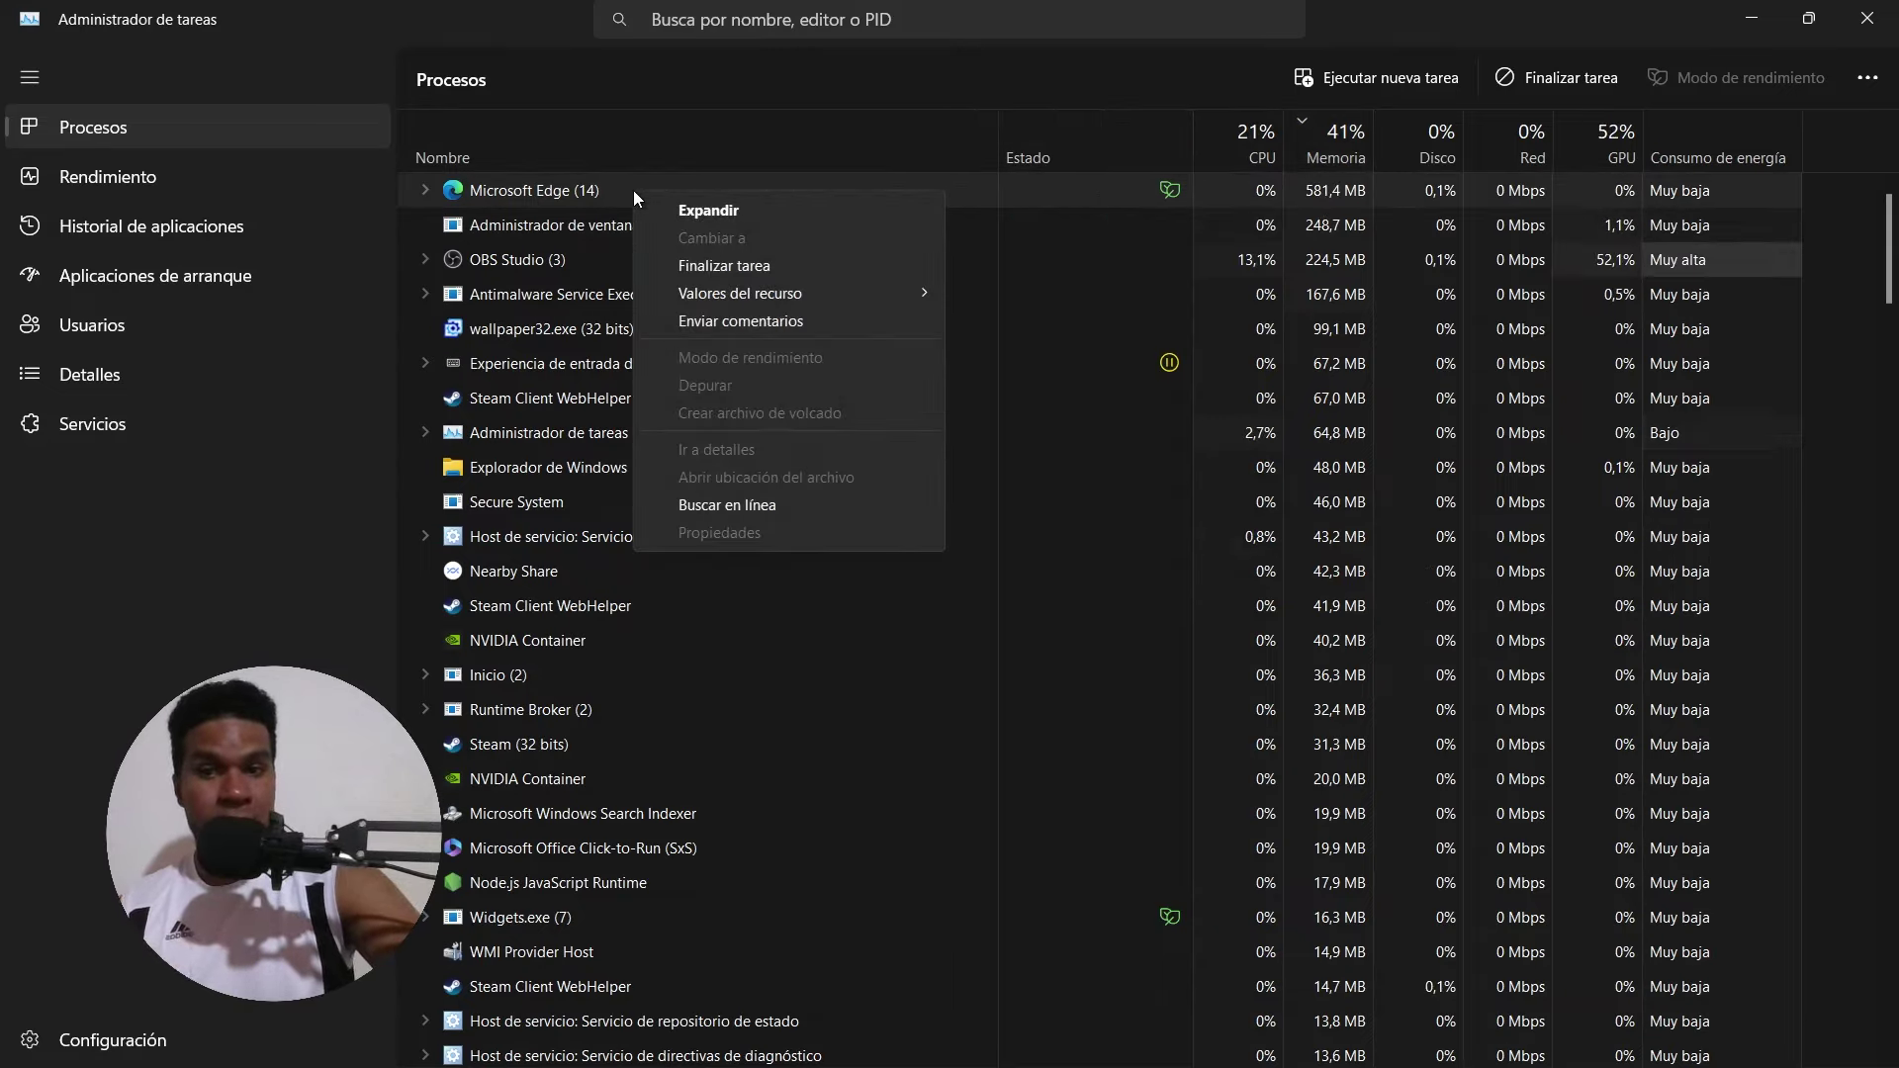
click(745, 269)
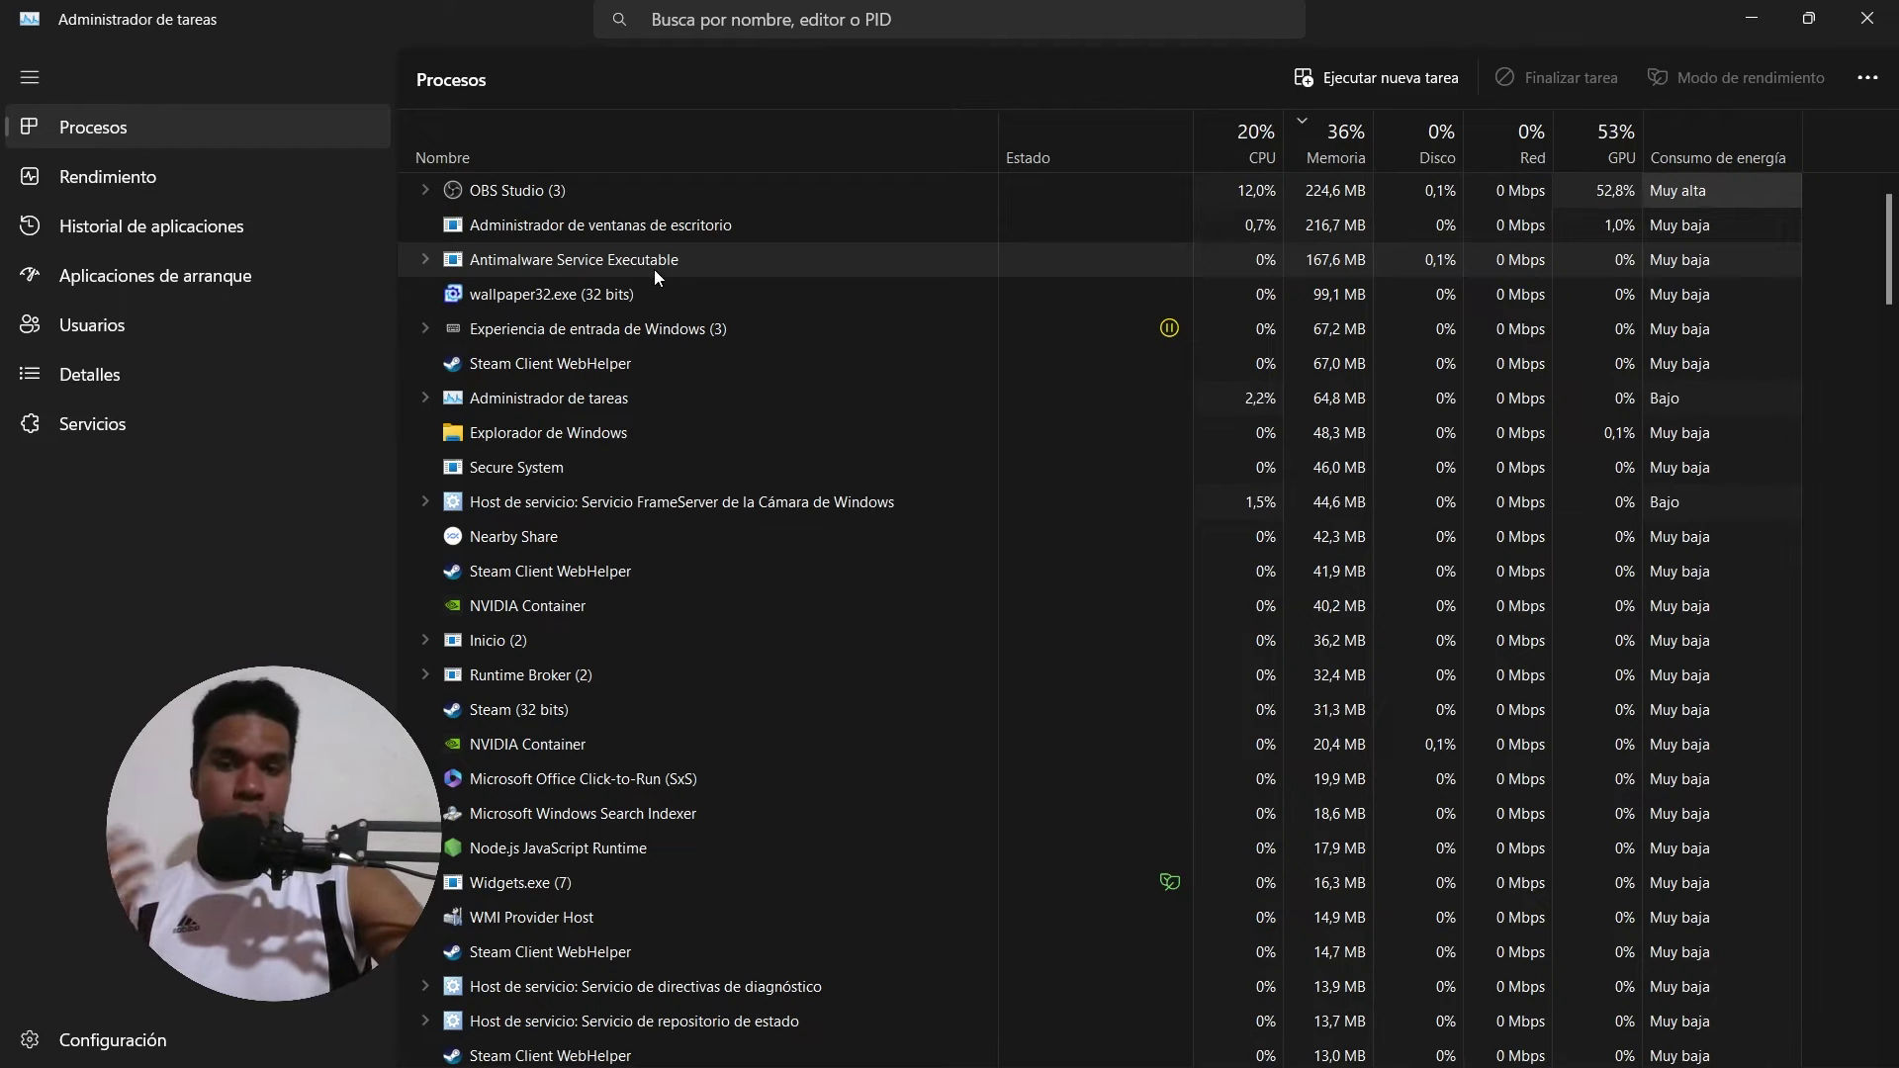
Step: Try to end the process Host de servicio: Registro de eventos de Windows, and cancel at the confirmation
scroll(653, 267, down, 5)
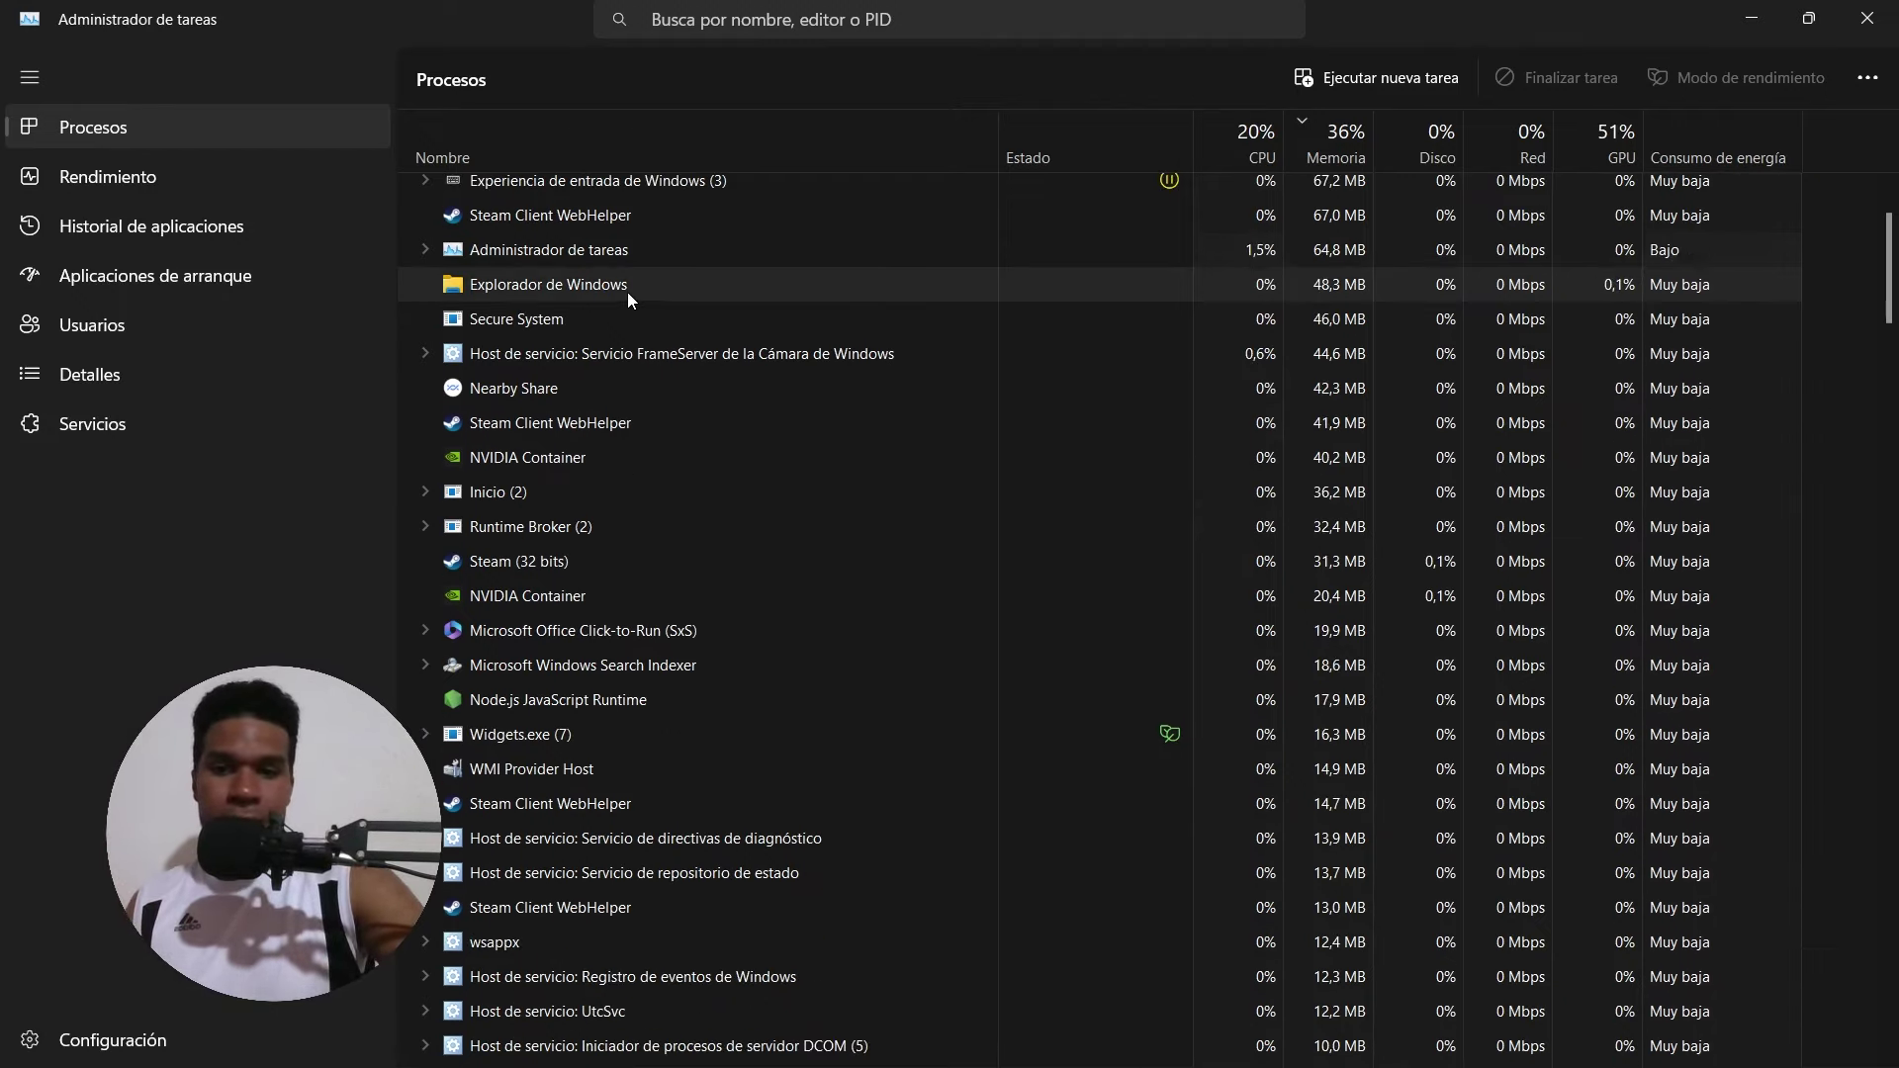
scroll(652, 314, down, 2)
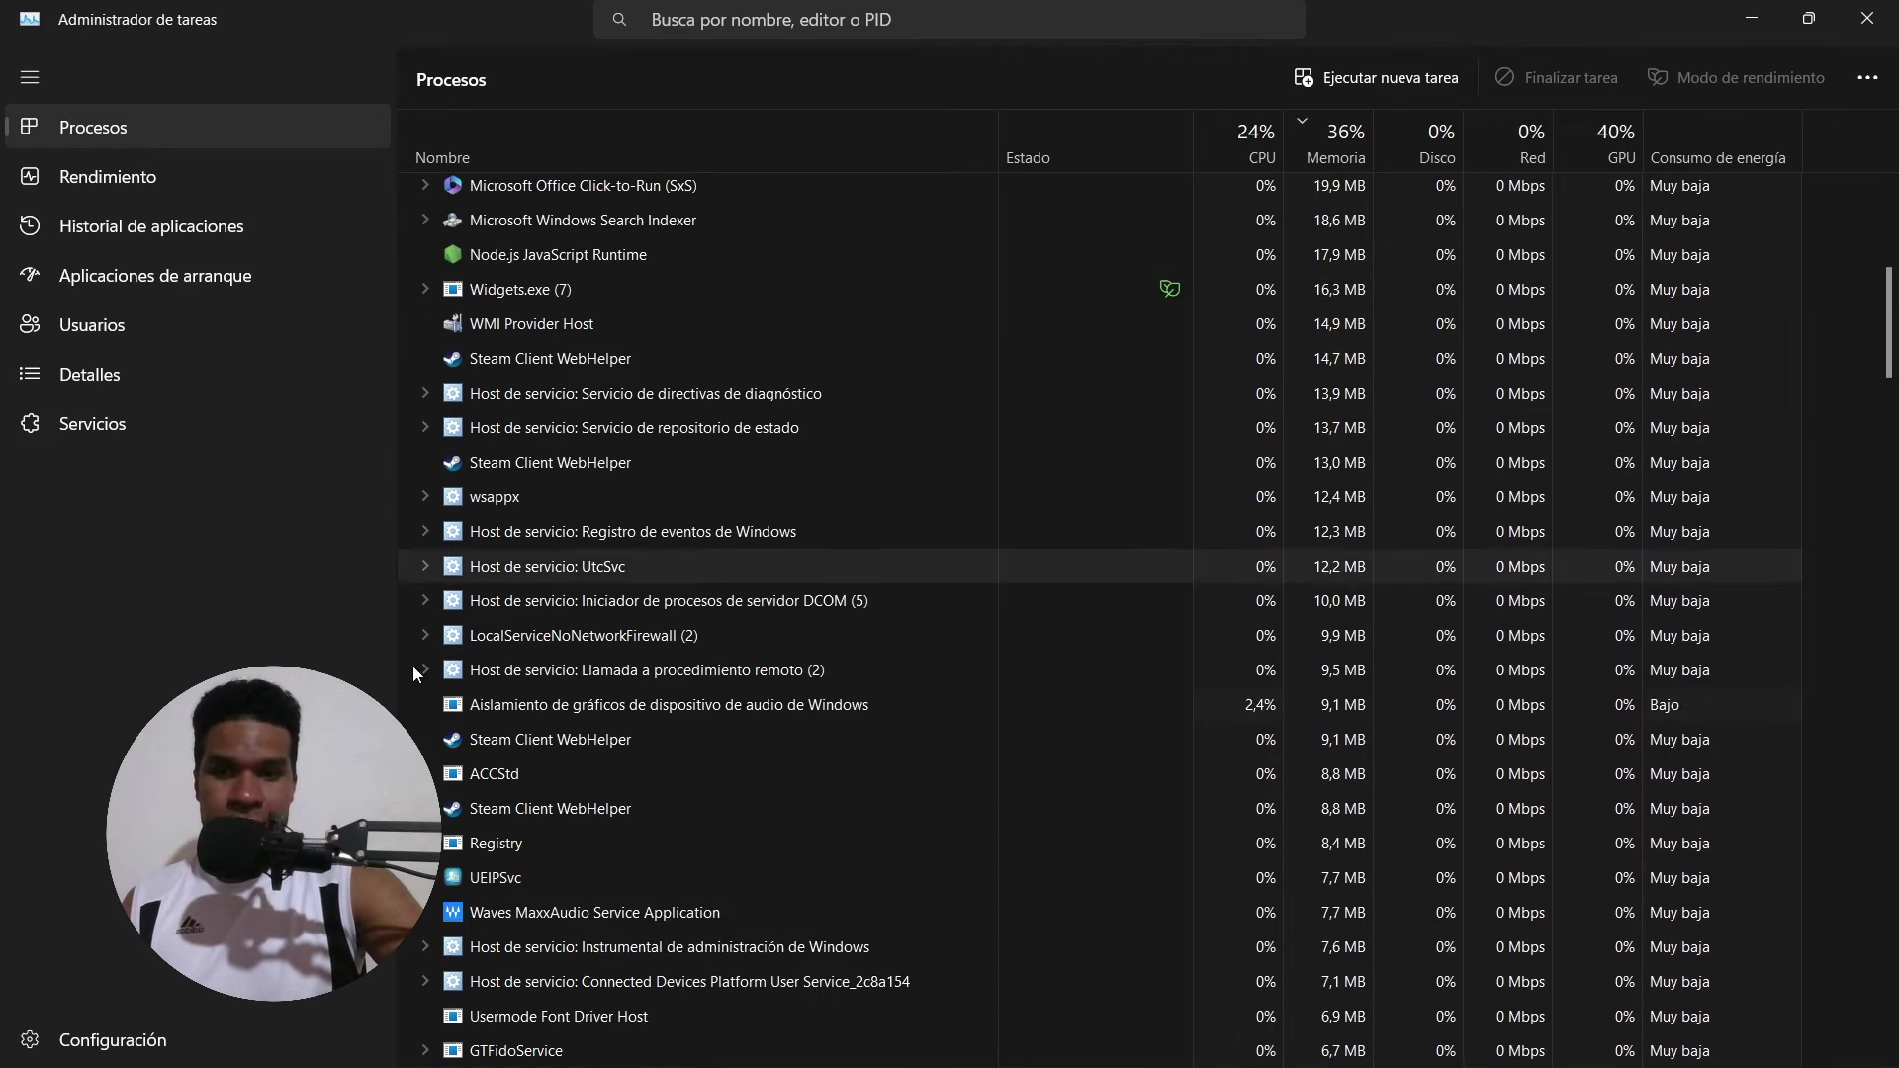
right_click(628, 529)
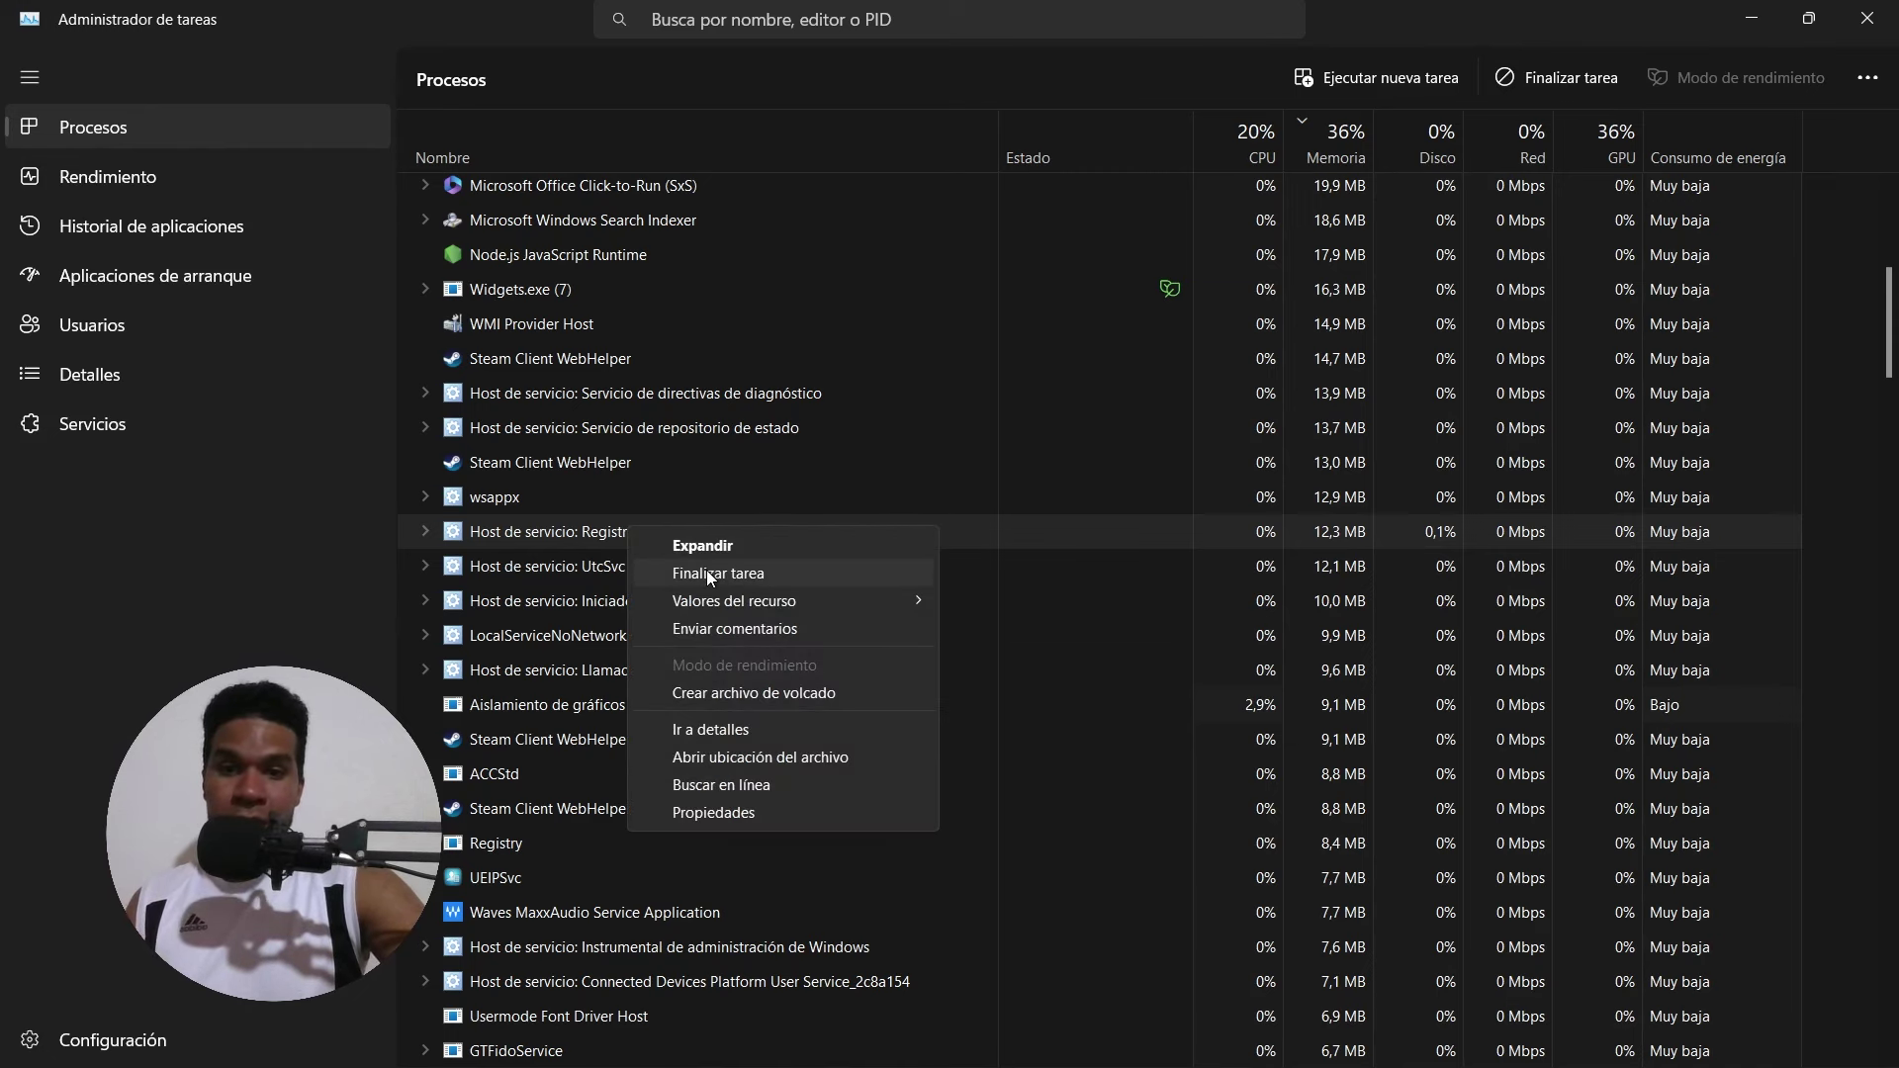
click(706, 569)
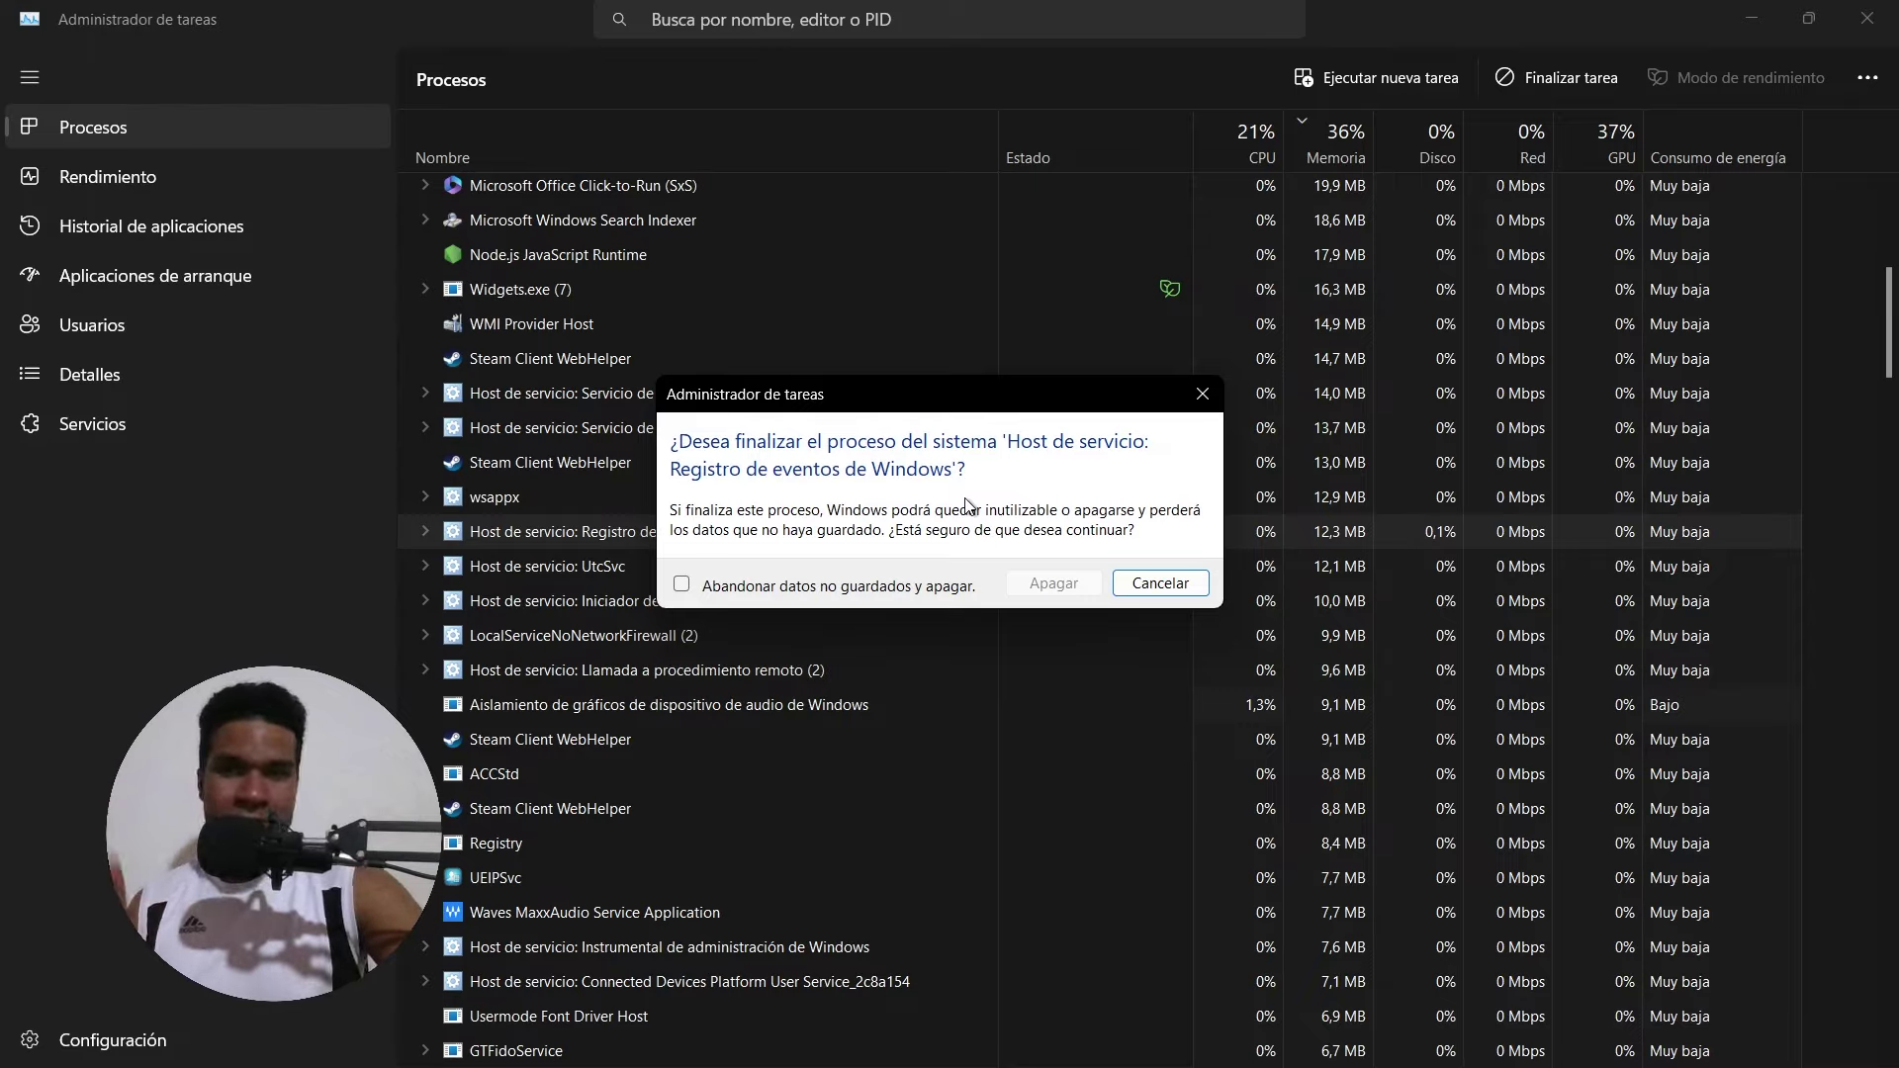
click(1203, 393)
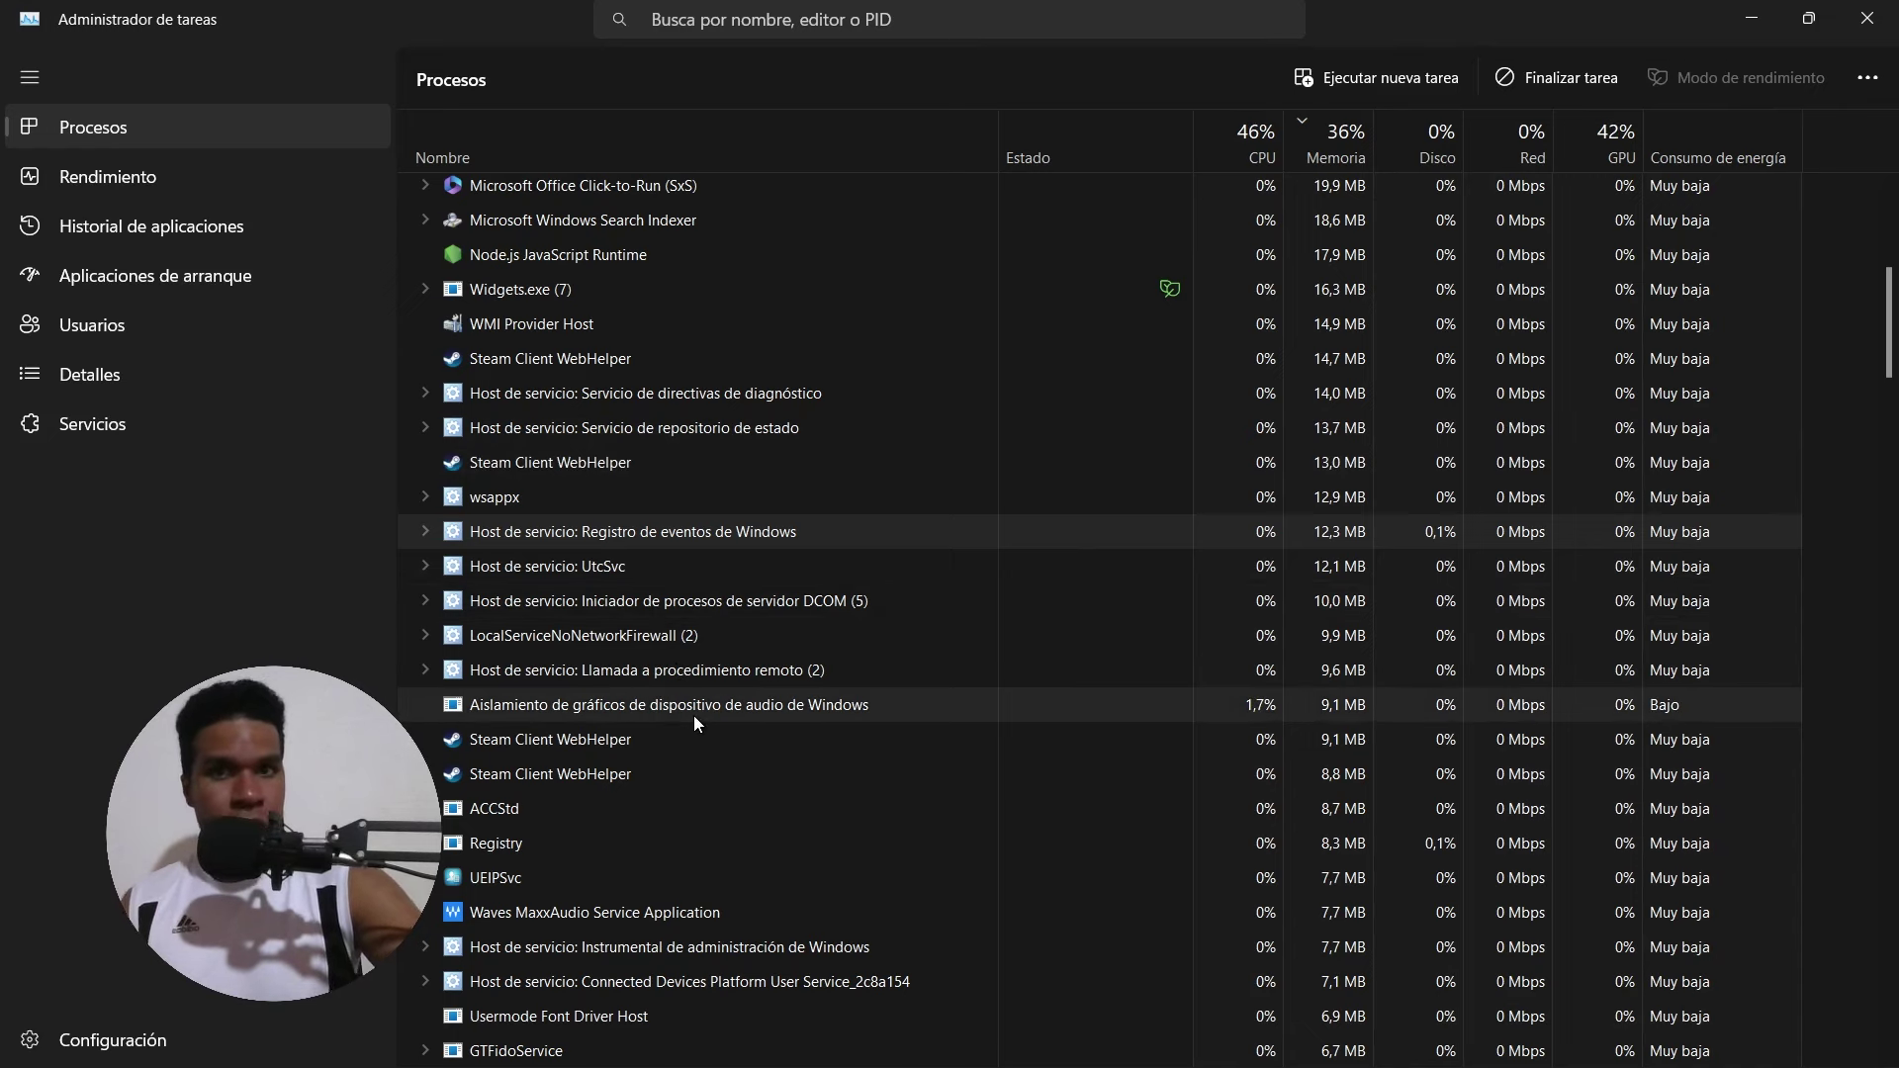
Step: Check the disk usage in the process list and on the Rendimiento page for Disco 0 (C:)
scroll(682, 718, up, 5)
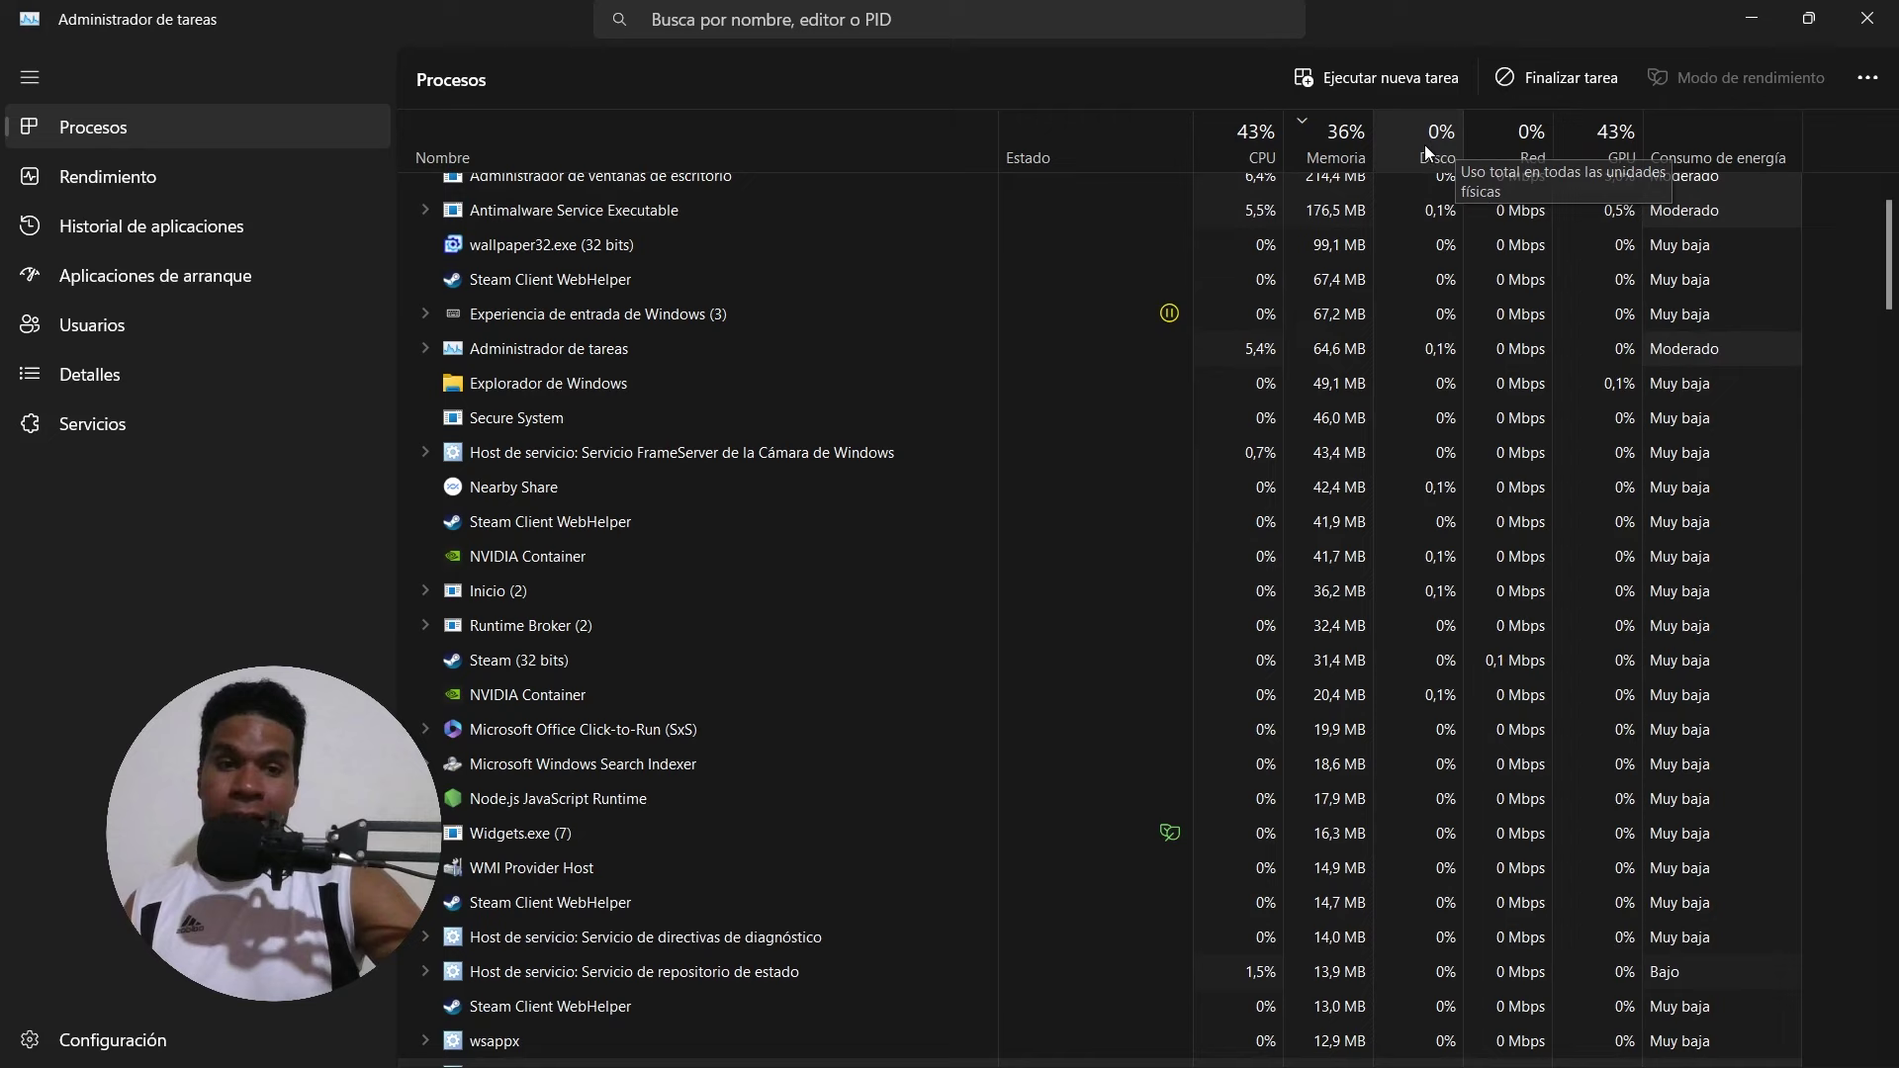
scroll(1420, 192, up, 1)
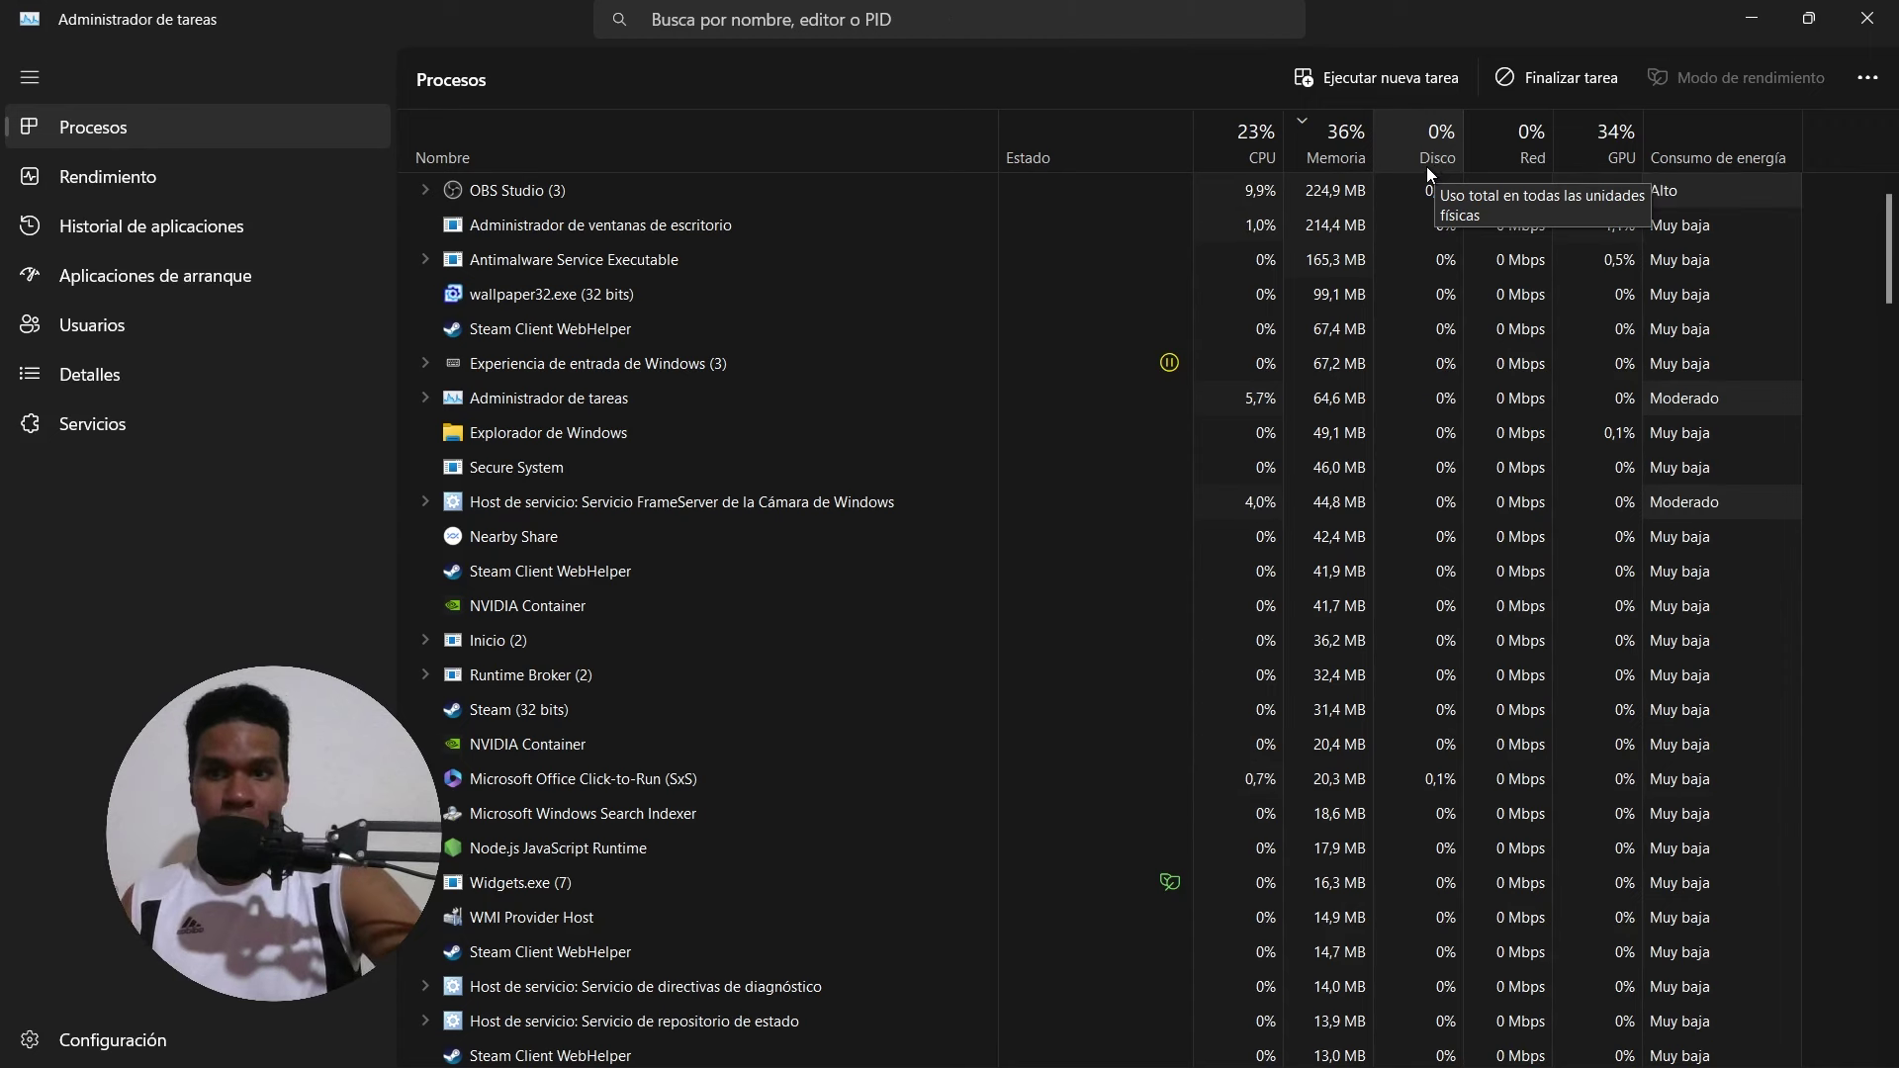
click(115, 187)
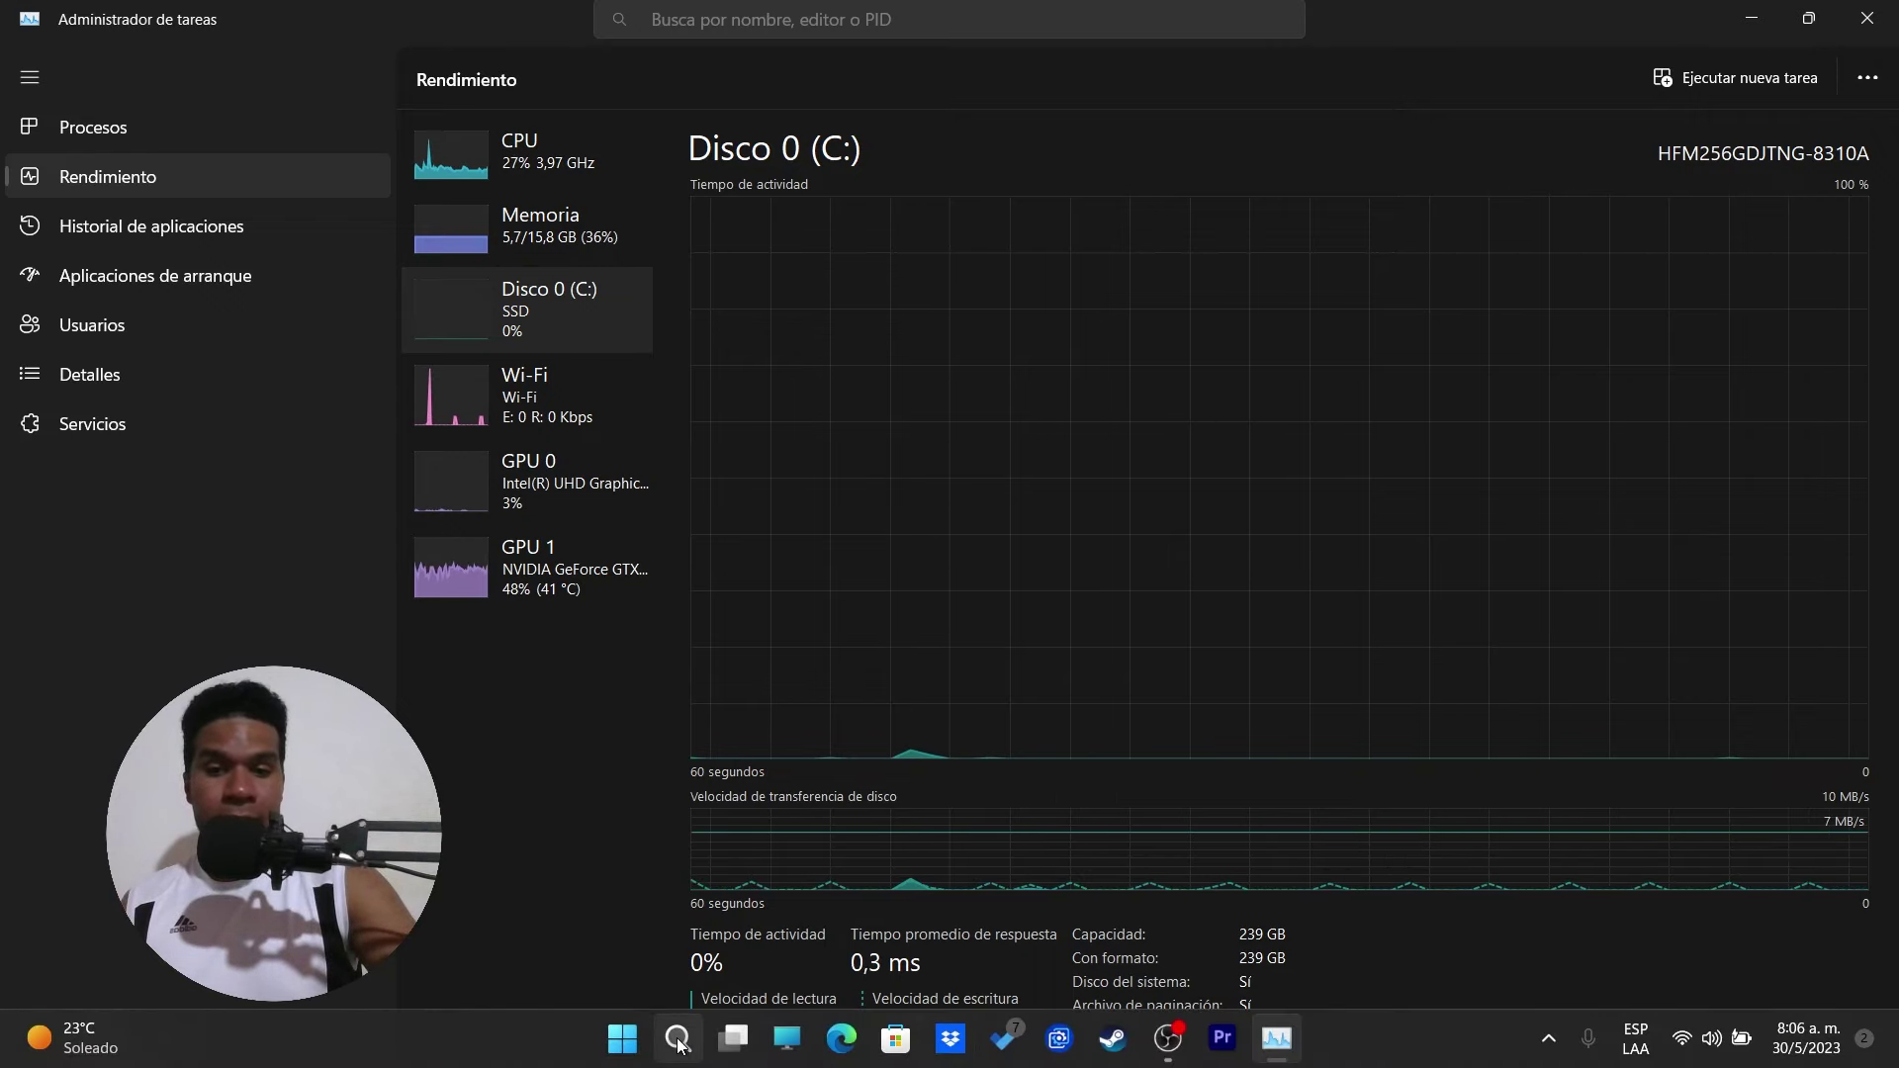
Step: Open Desfragmentar y optimizar unidades beside the disk details and check the C: drive's media type and optimization status
click(679, 1041)
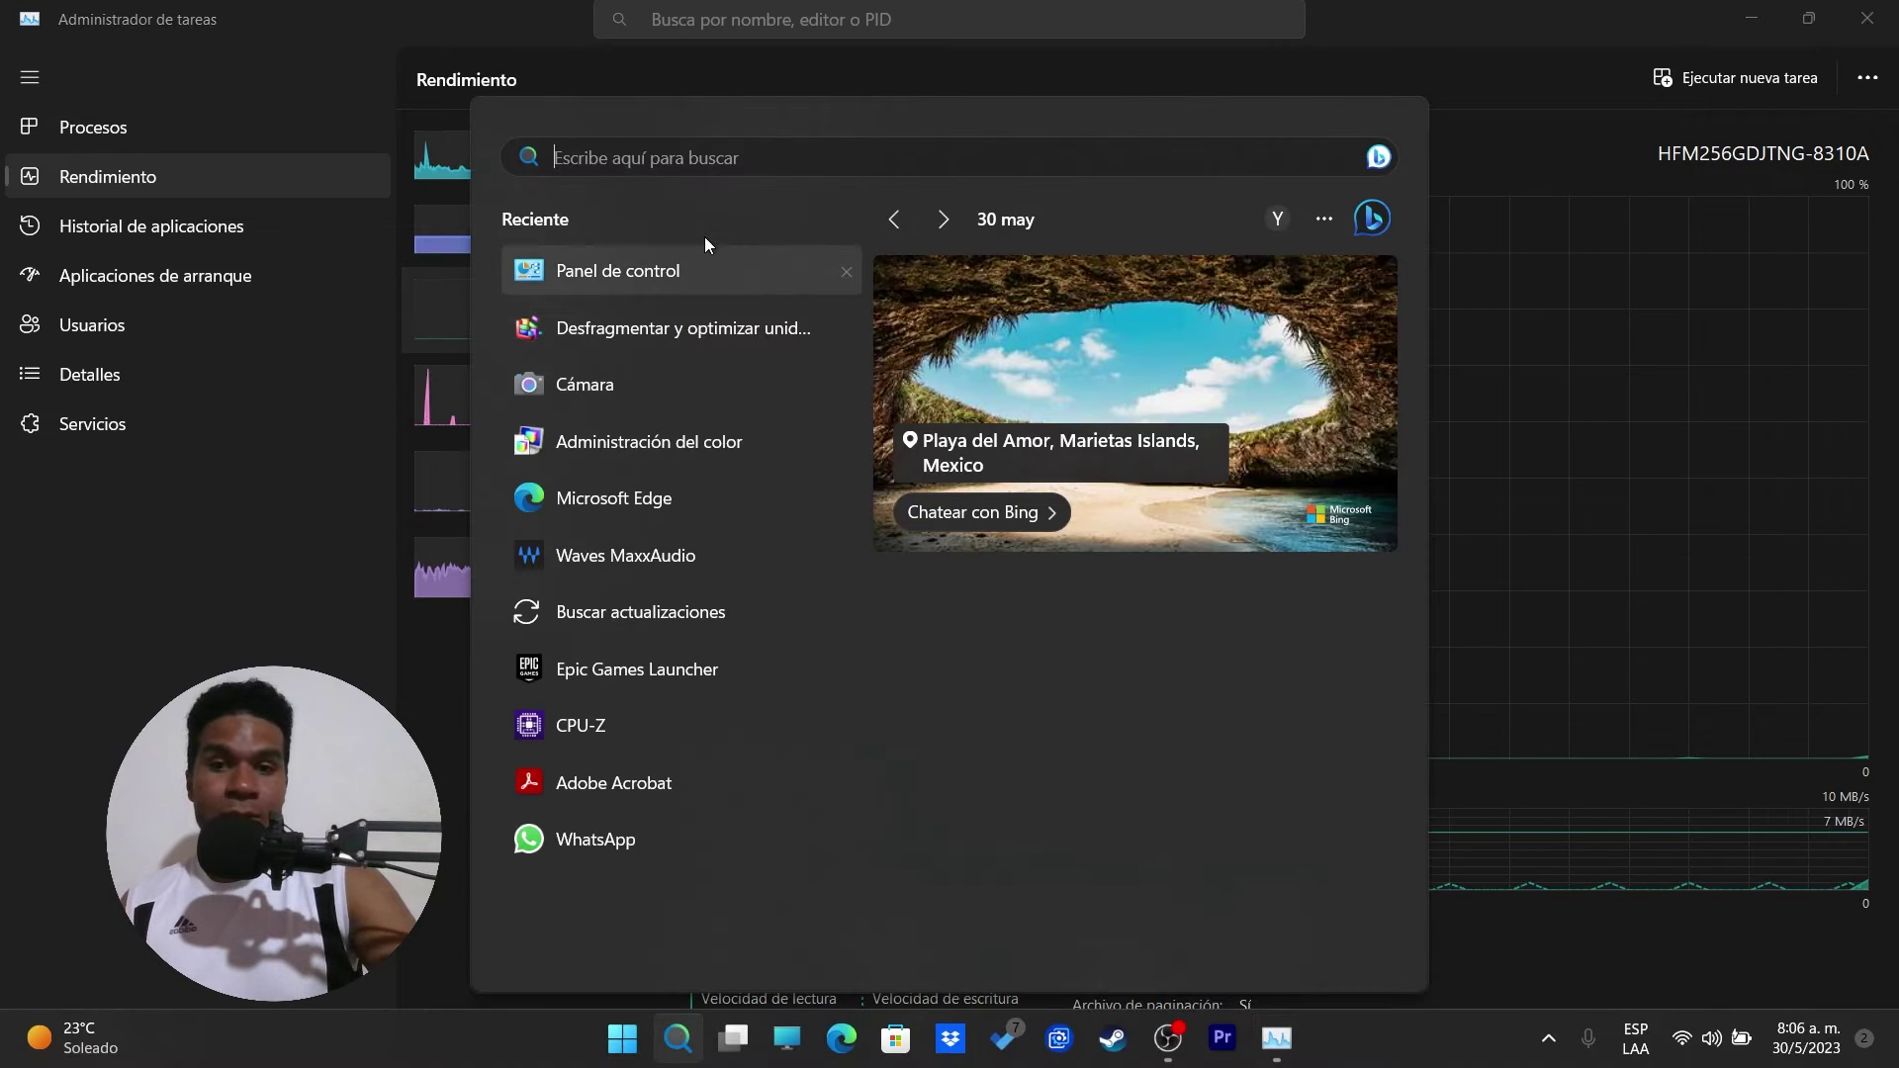
click(643, 328)
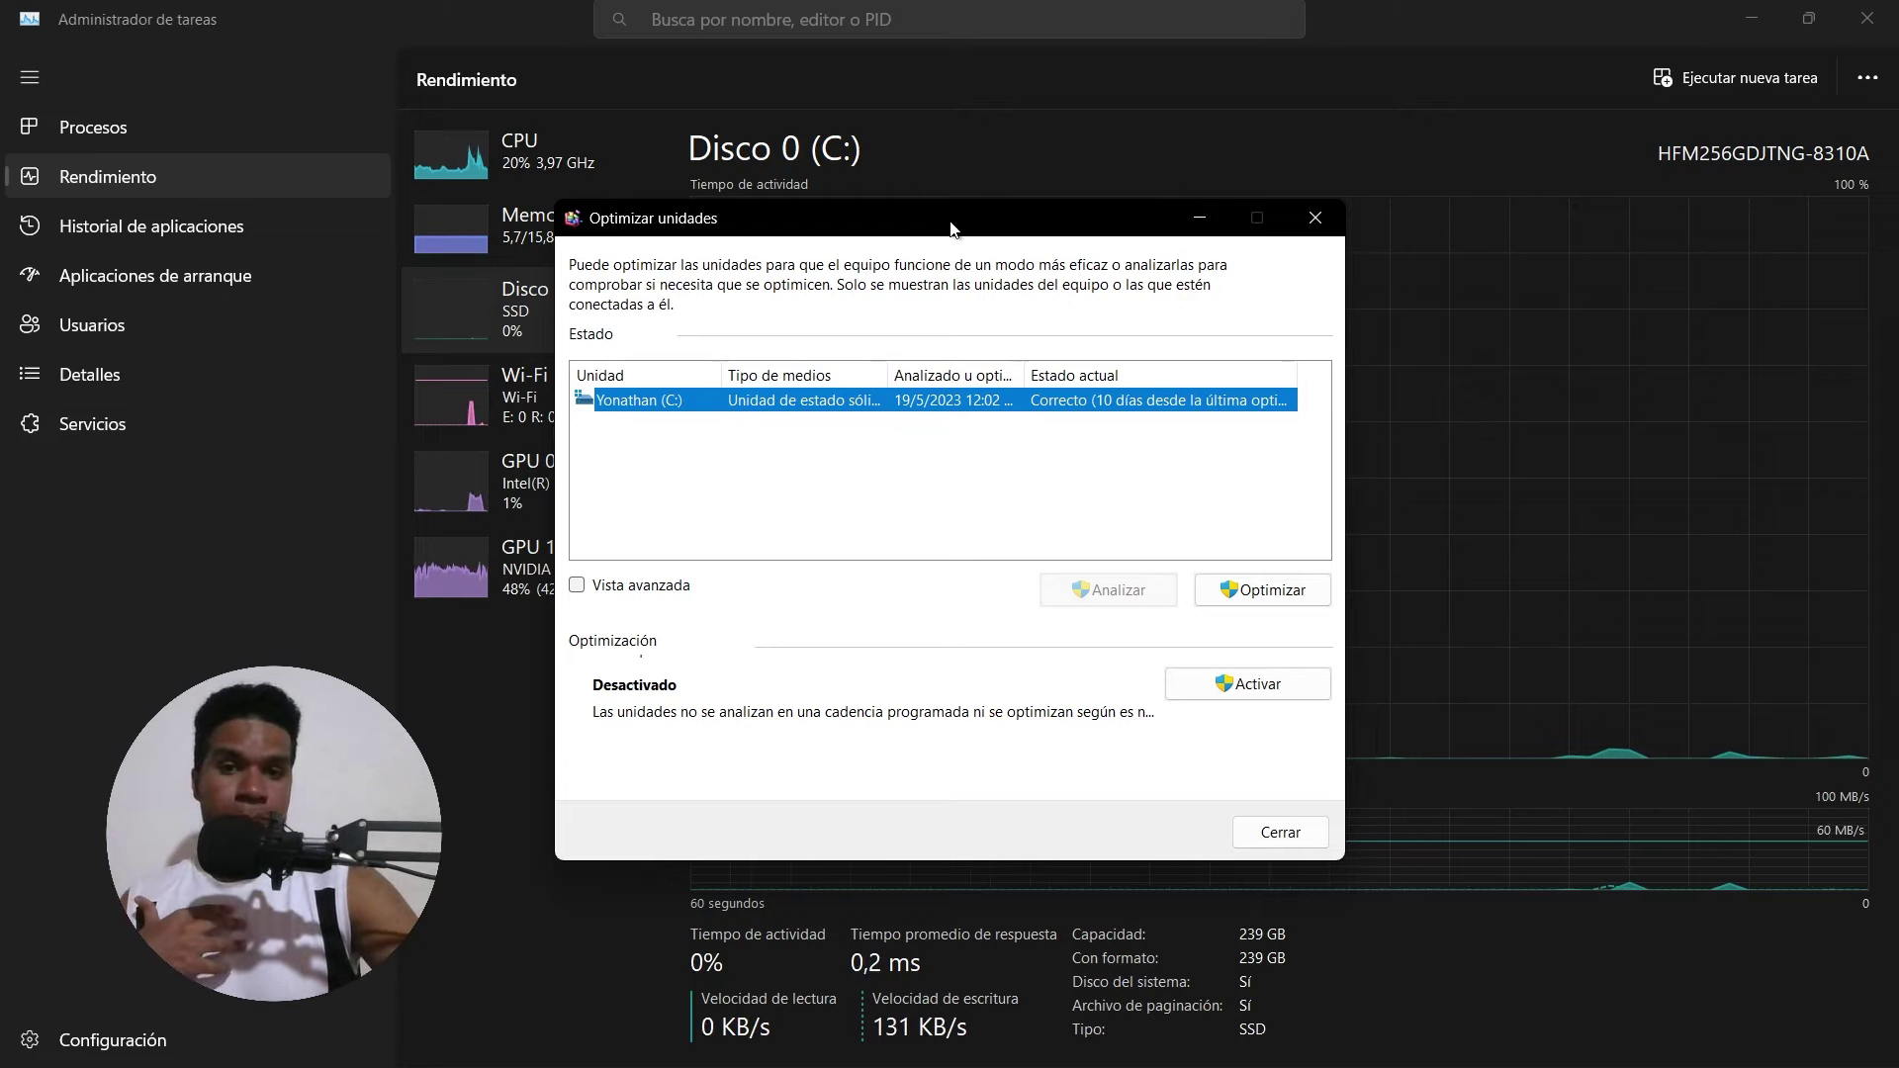
drag(954, 226, 696, 143)
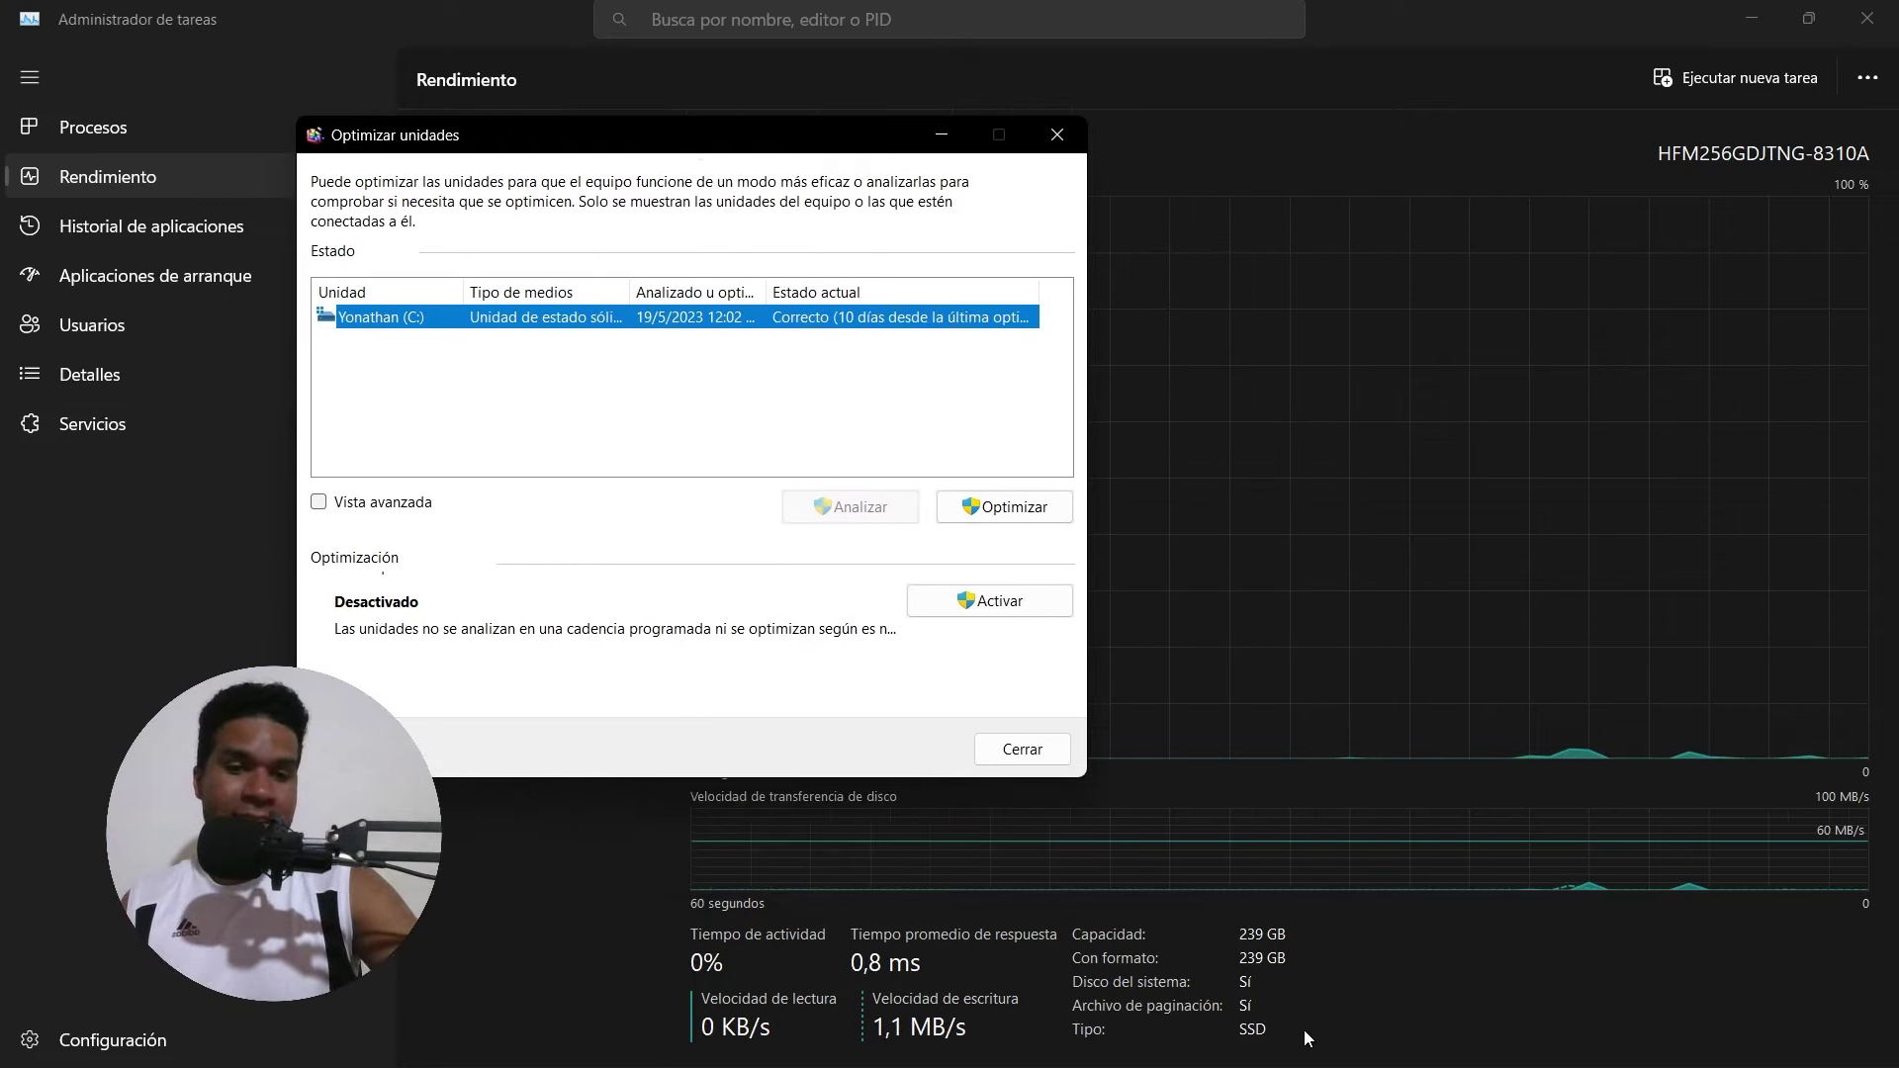
click(821, 331)
click(874, 319)
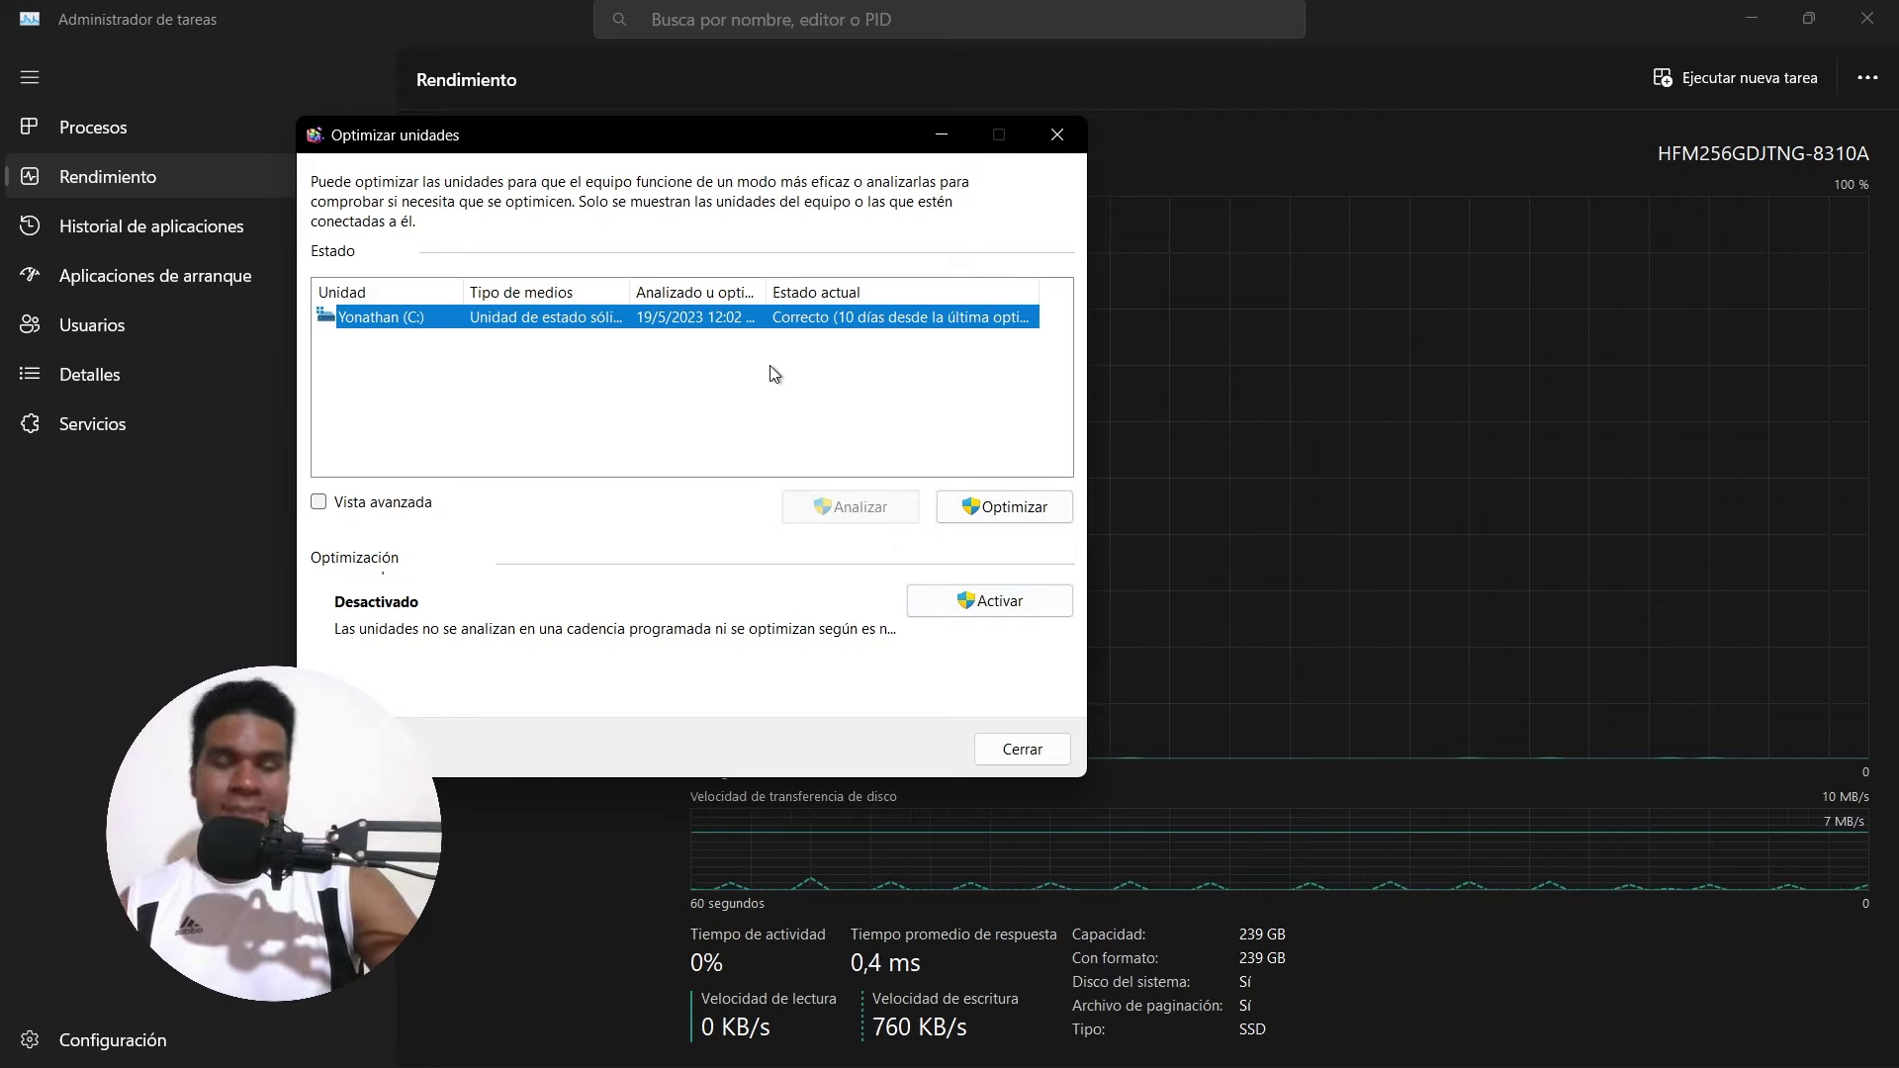
Step: Return to the Task Manager and open the list of startup applications
click(722, 91)
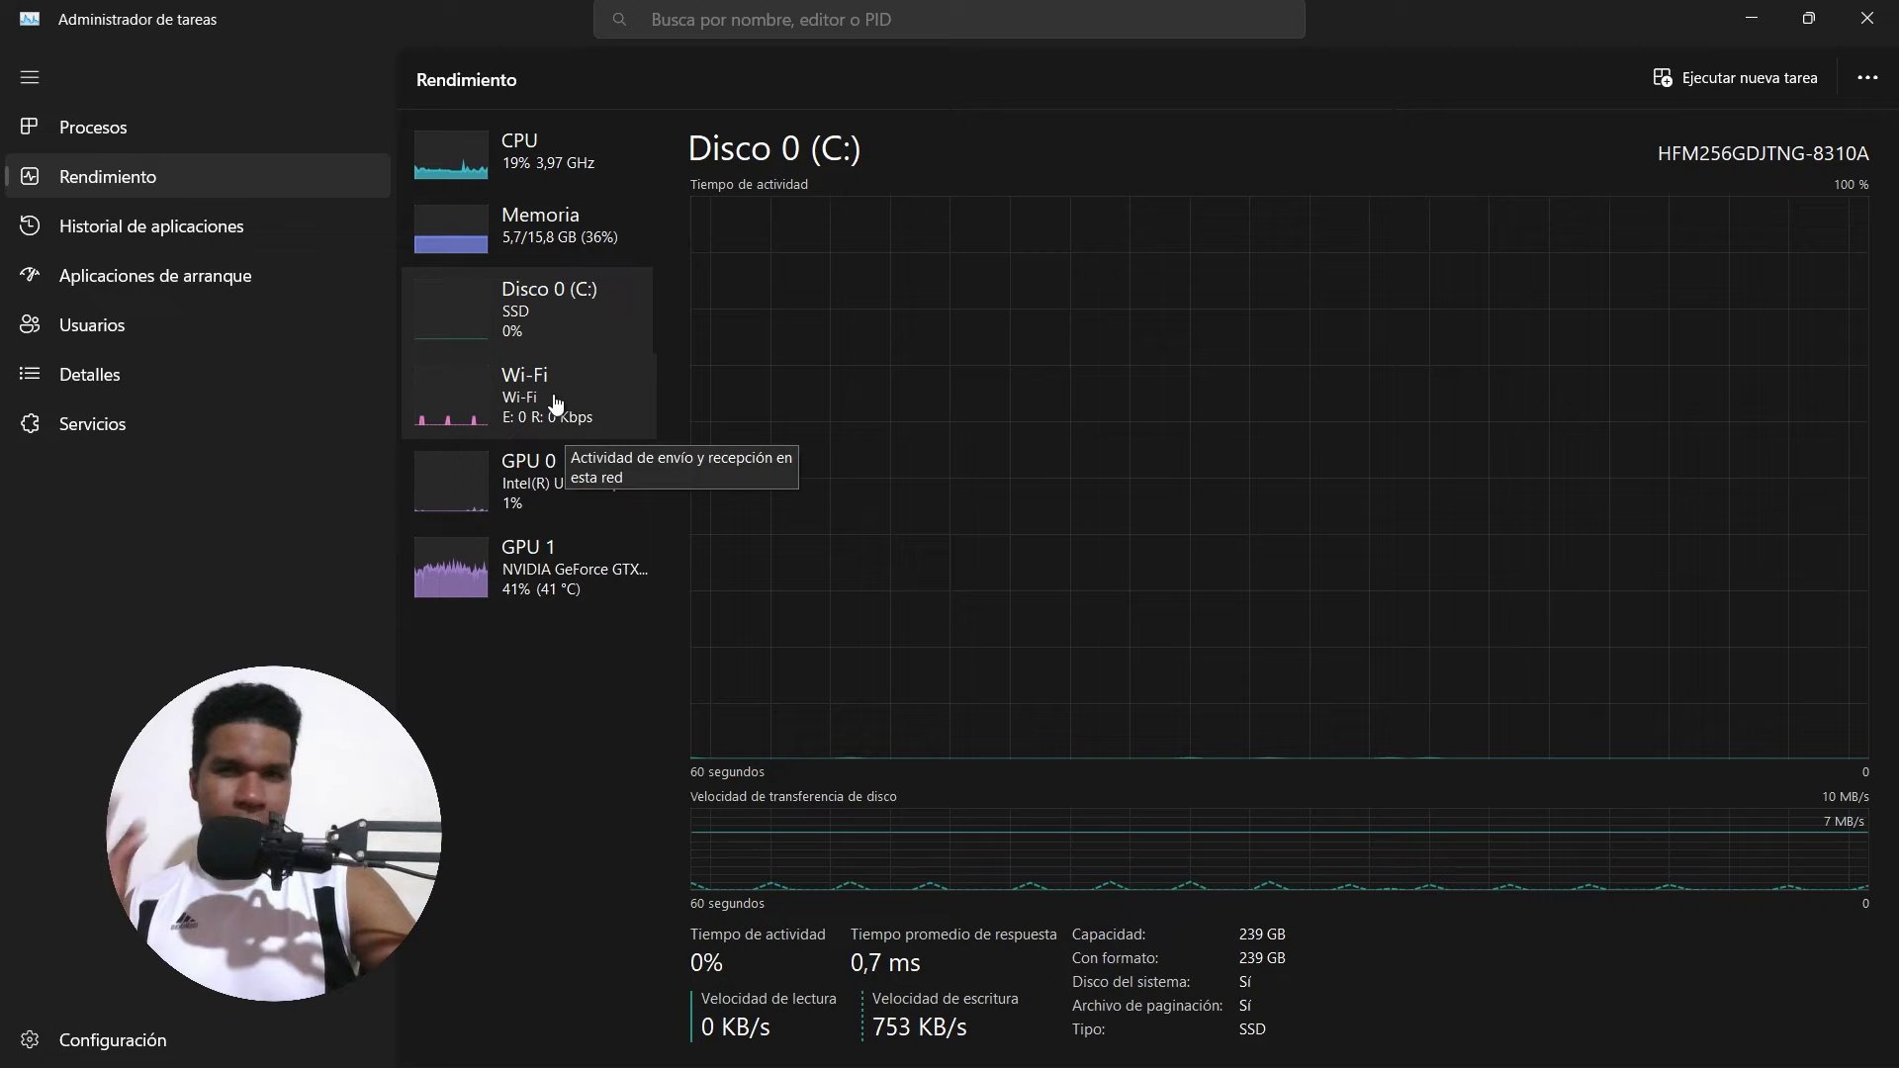
click(178, 284)
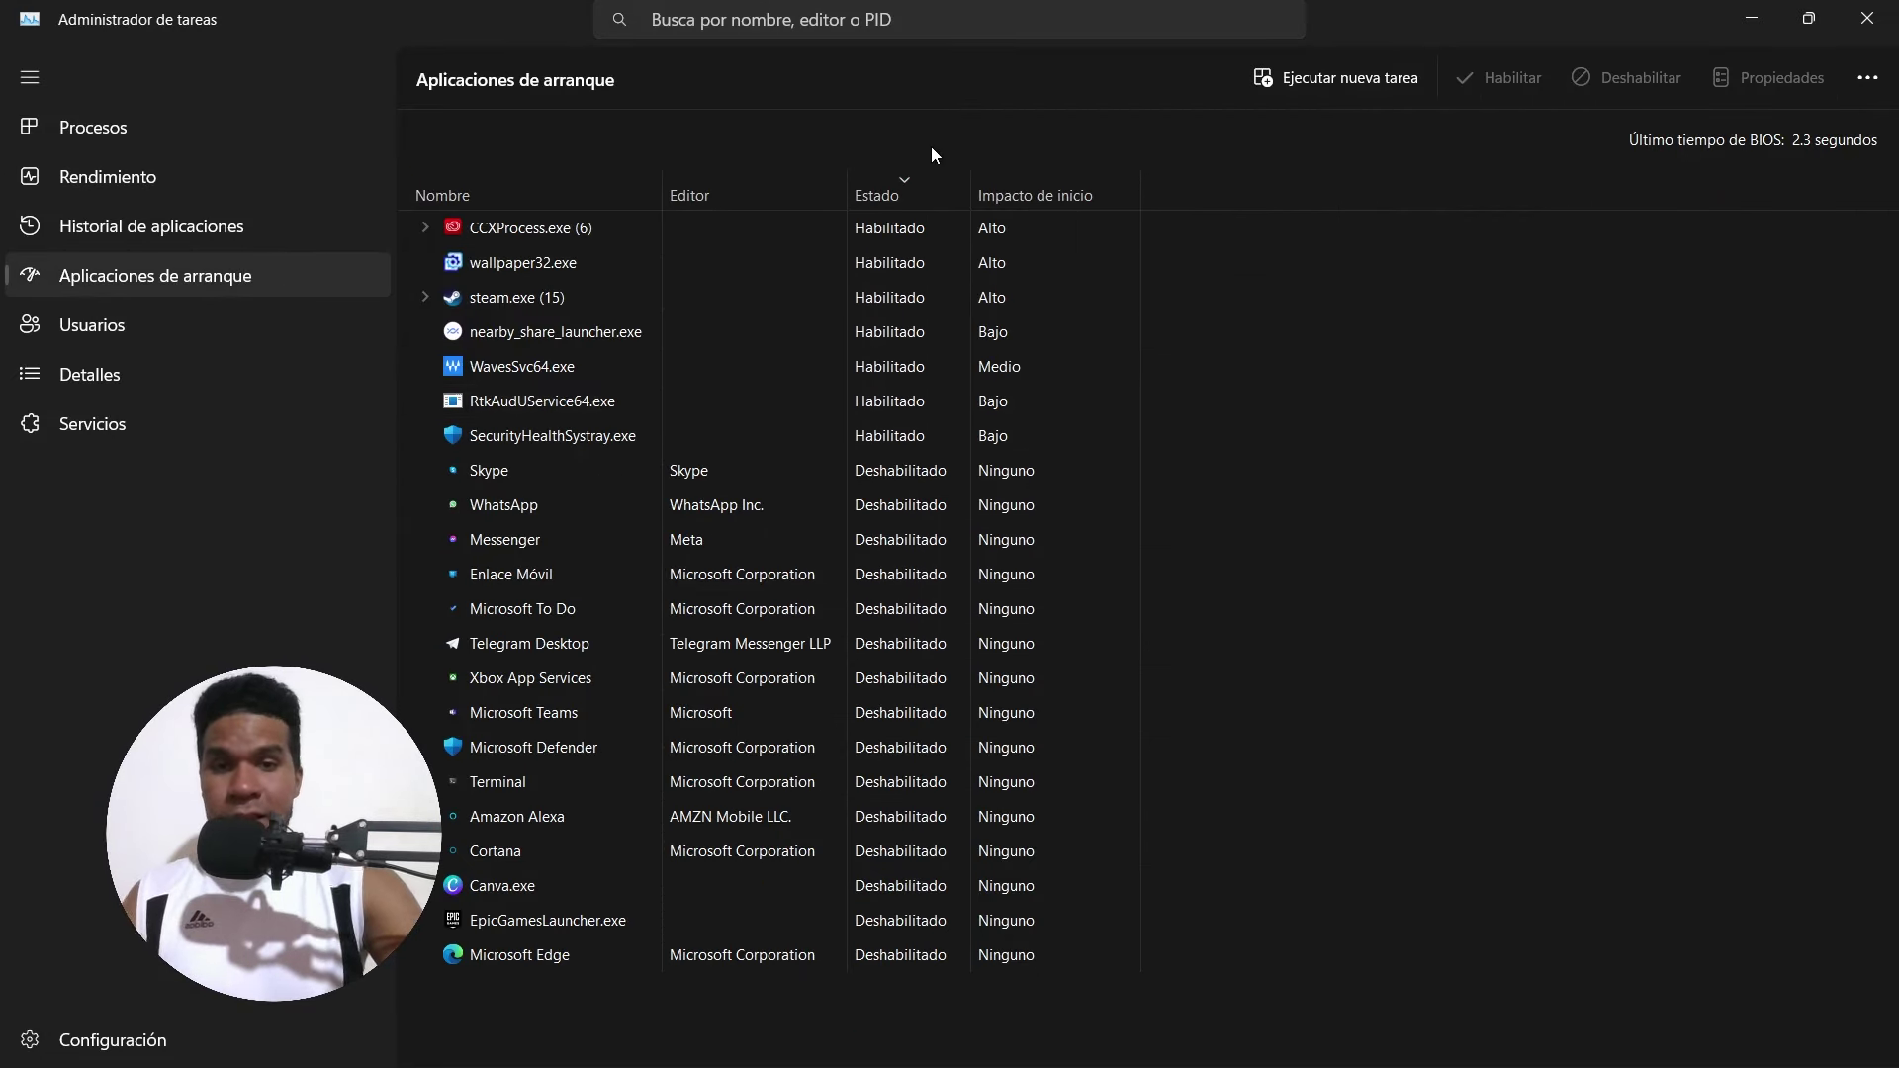